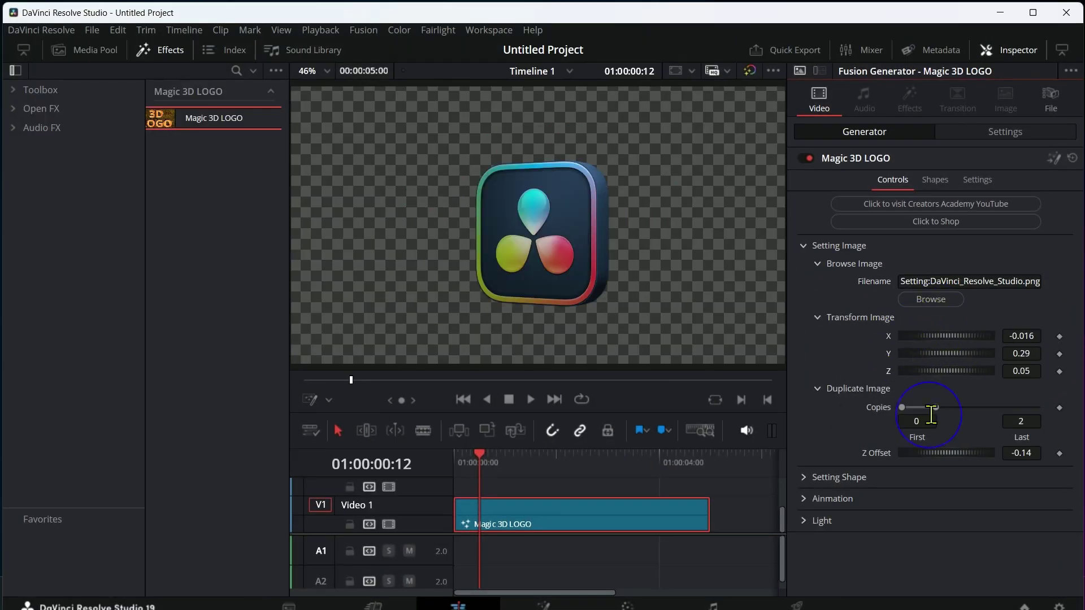
# Set the image duplication to 100 last copies with a Z Offset of 0.001 and collapse the Setting Image section.
pyautogui.moveTo(924, 408); pyautogui.dragTo(1037, 408)
pyautogui.doubleClick(1021, 422)
pyautogui.write('100')
pyautogui.press('Return')
pyautogui.doubleClick(1021, 453)
pyautogui.write('0.001')
pyautogui.press('Return')
pyautogui.click(804, 246)
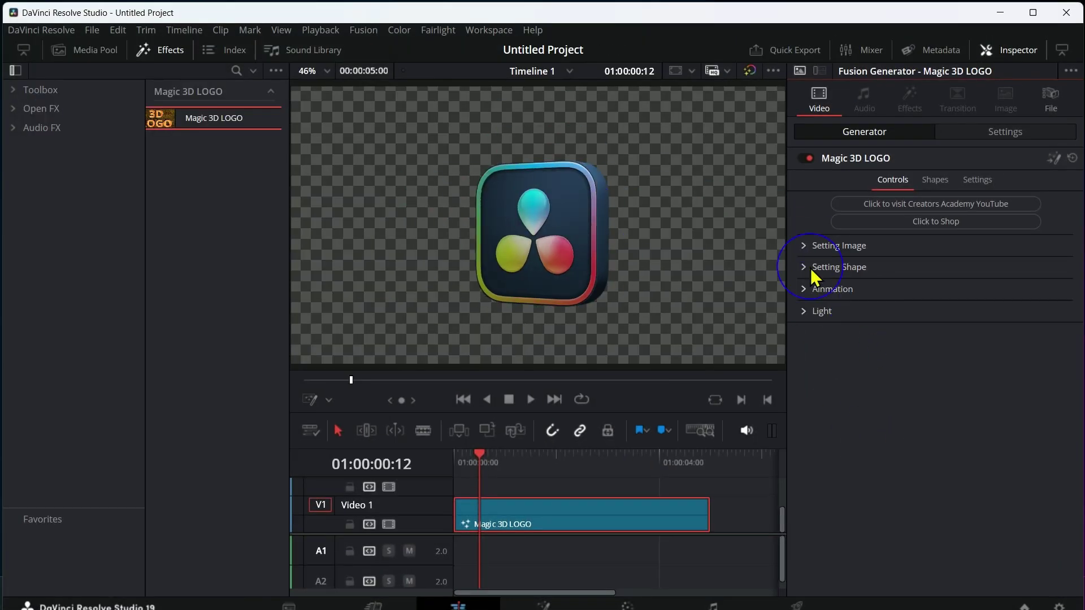
pyautogui.click(812, 269)
pyautogui.scroll(-2, 888, 357)
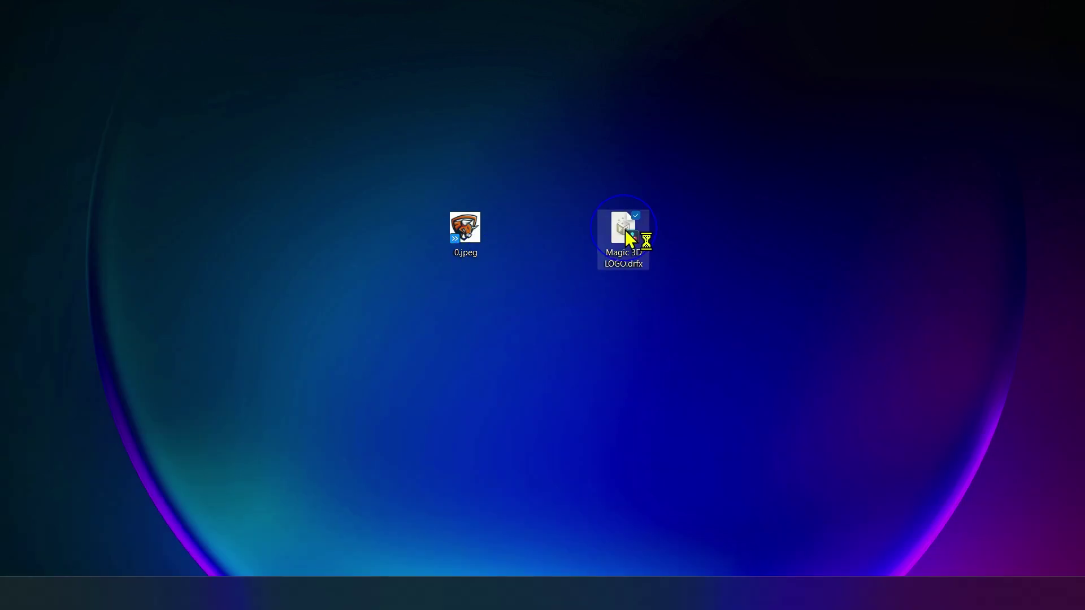
# Install the Magic 3D LOGO.drfx template from the desktop and show the Effects library without the Media Pool.
pyautogui.doubleClick(625, 231)
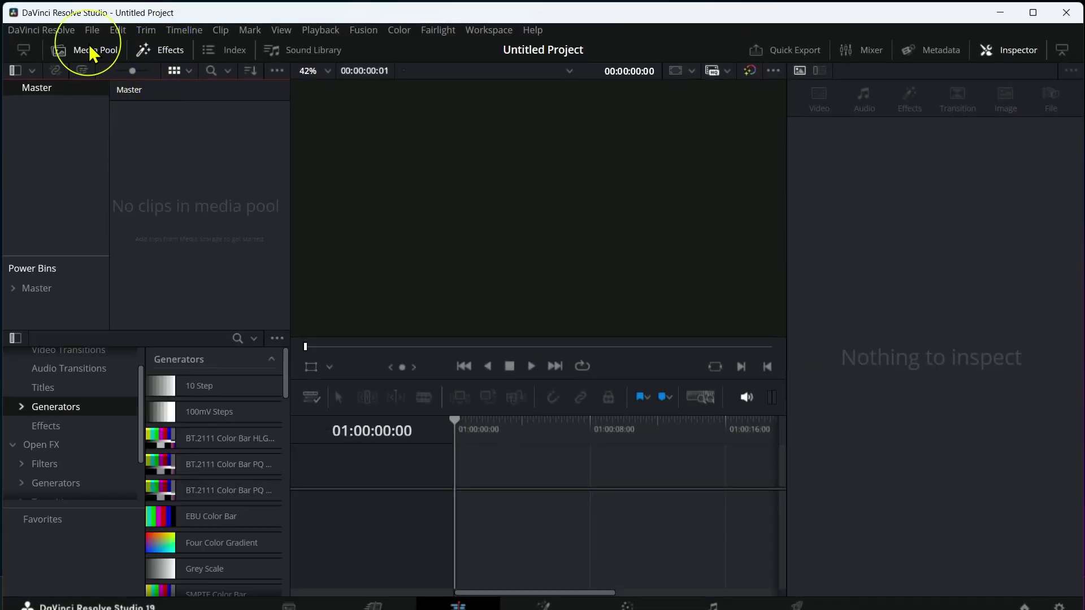
pyautogui.click(90, 49)
pyautogui.click(160, 50)
pyautogui.click(160, 50)
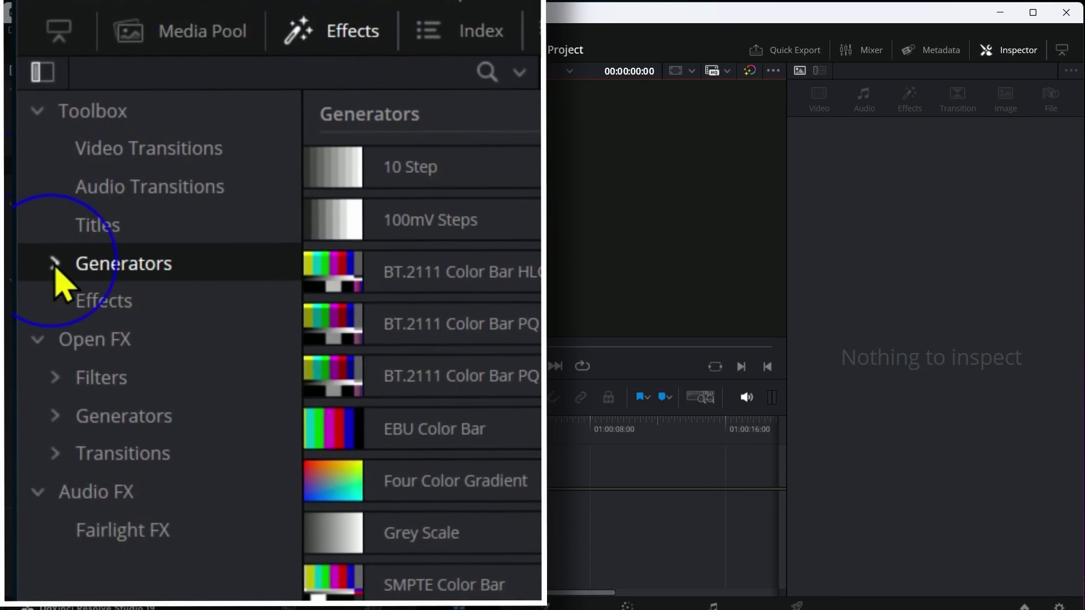
# Add the Magic 3D LOGO generator from Creators Academy to the timeline and park the playhead at 01:00:00:12.
pyautogui.click(55, 264)
pyautogui.click(72, 301)
pyautogui.click(170, 339)
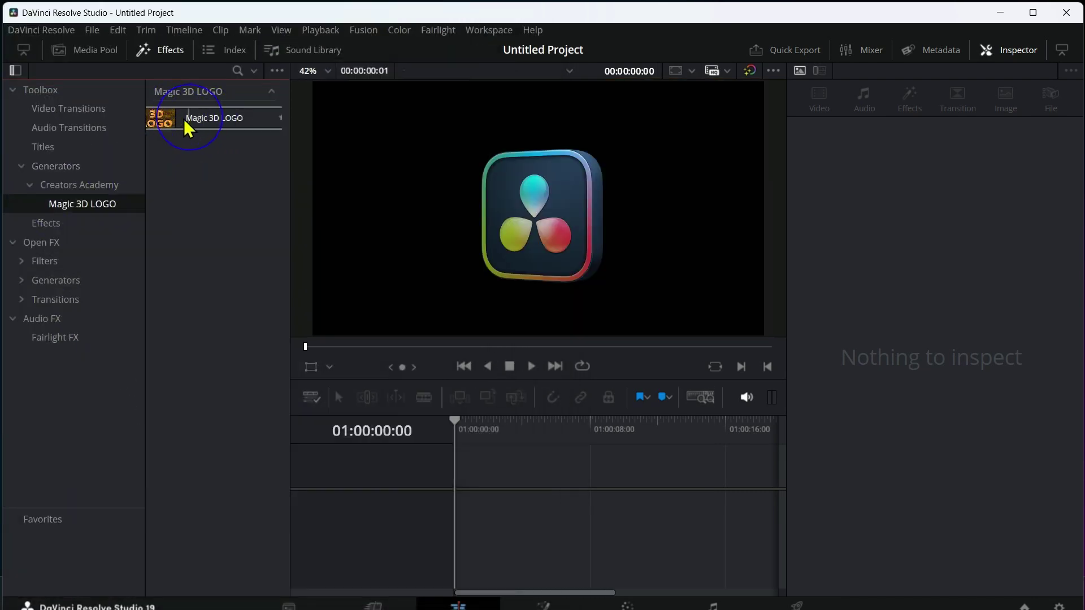
pyautogui.moveTo(175, 119); pyautogui.dragTo(452, 500)
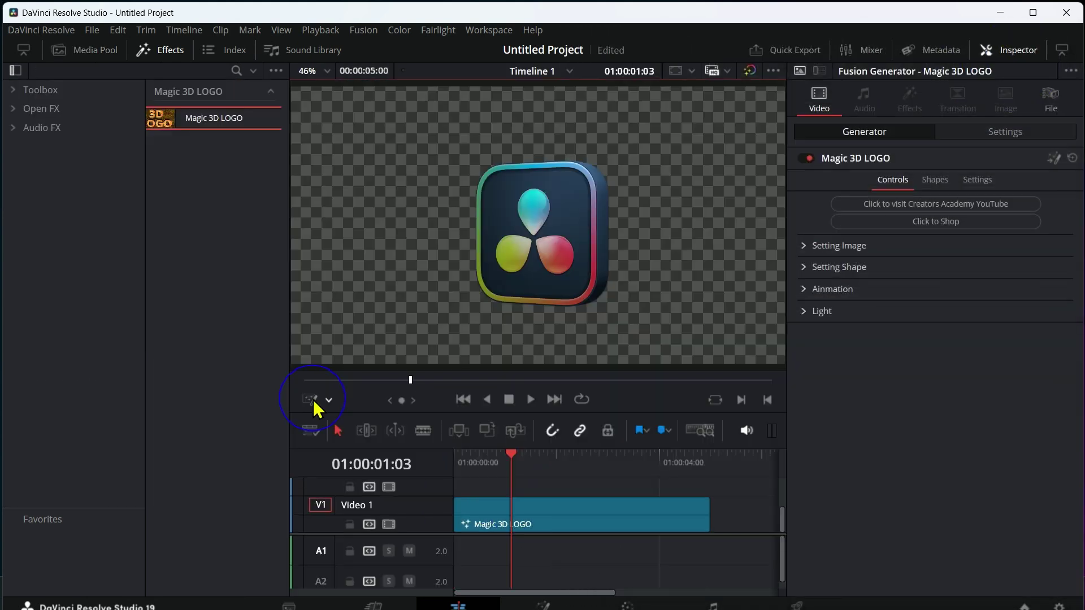
pyautogui.moveTo(521, 472); pyautogui.dragTo(480, 473)
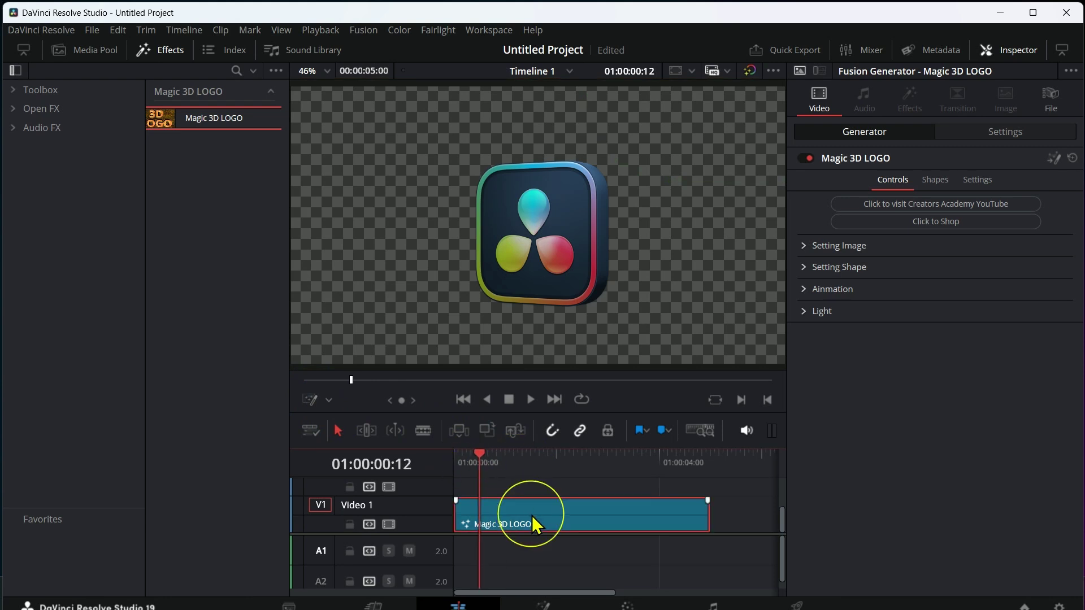
pyautogui.click(881, 174)
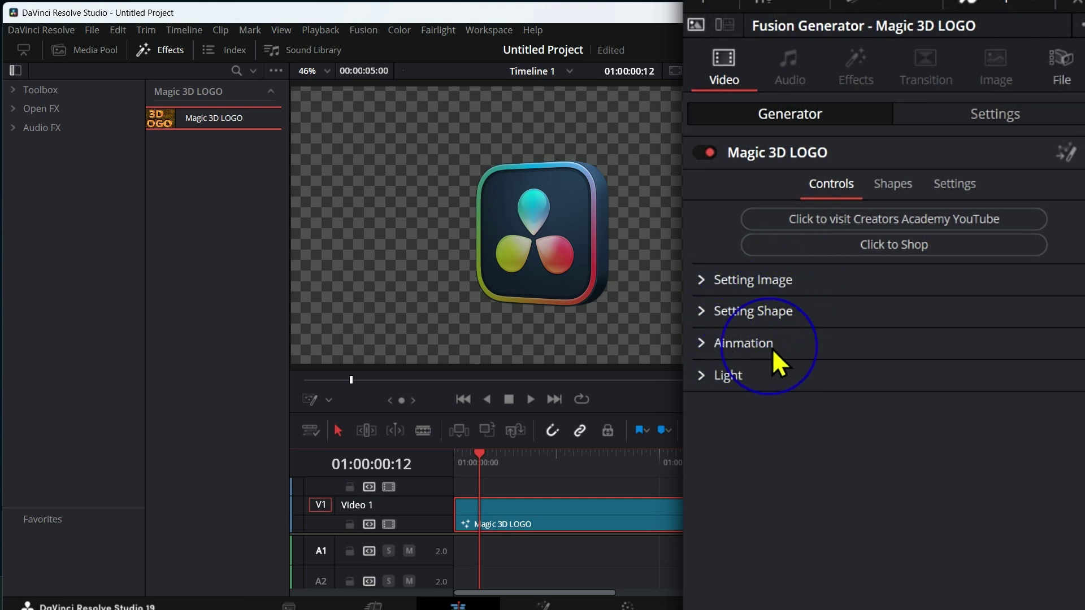
# Look into replacing the generator's image, try out its Transform Image X, Y and Z values, and restore the defaults.
pyautogui.click(700, 283)
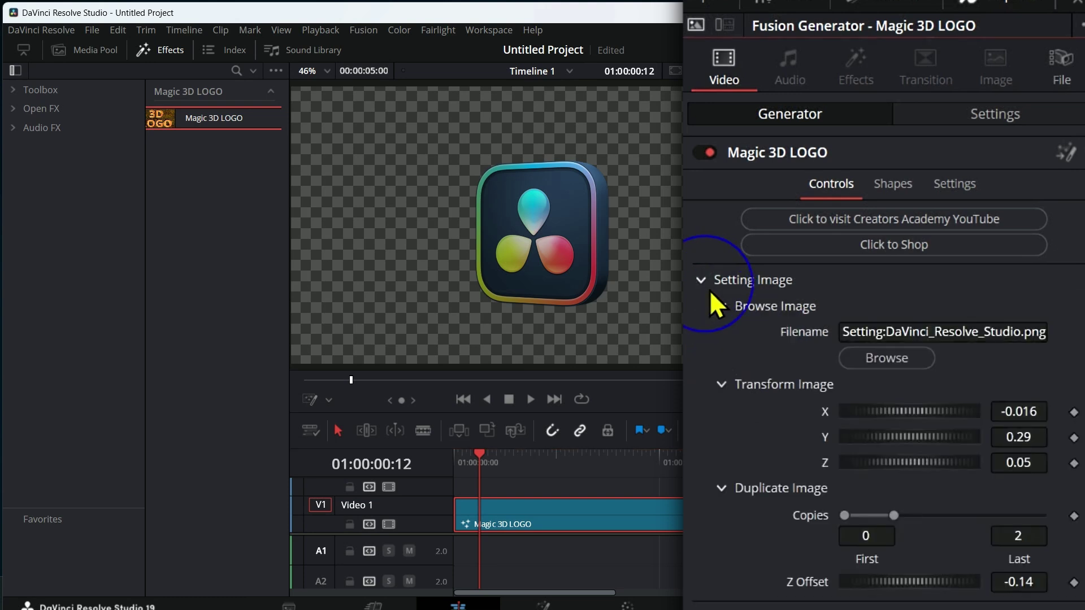
pyautogui.click(885, 361)
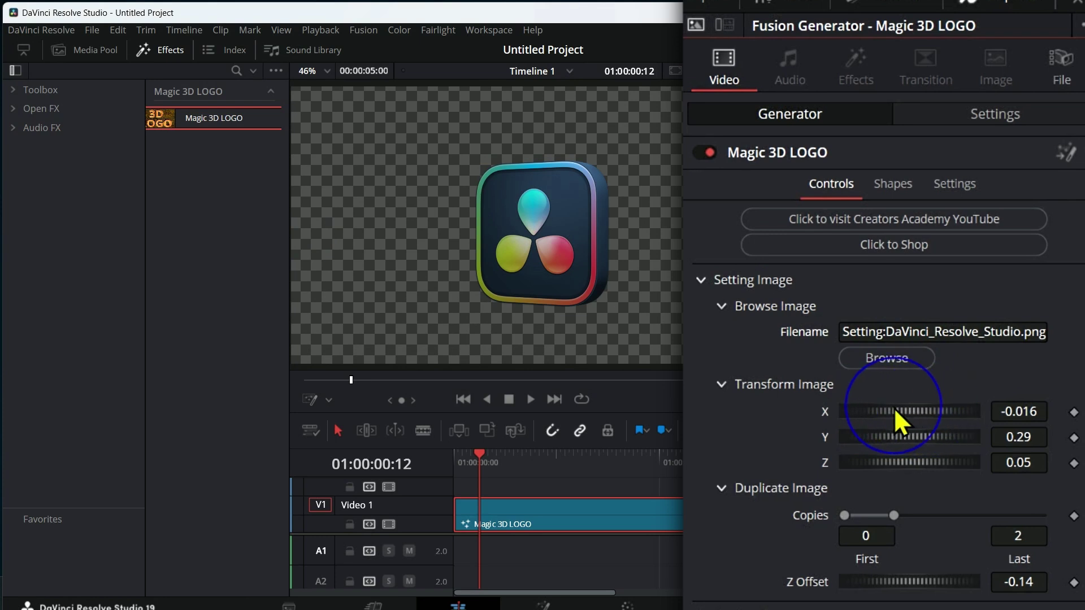
pyautogui.moveTo(887, 408); pyautogui.dragTo(826, 457)
pyautogui.doubleClick(826, 409)
pyautogui.doubleClick(826, 457)
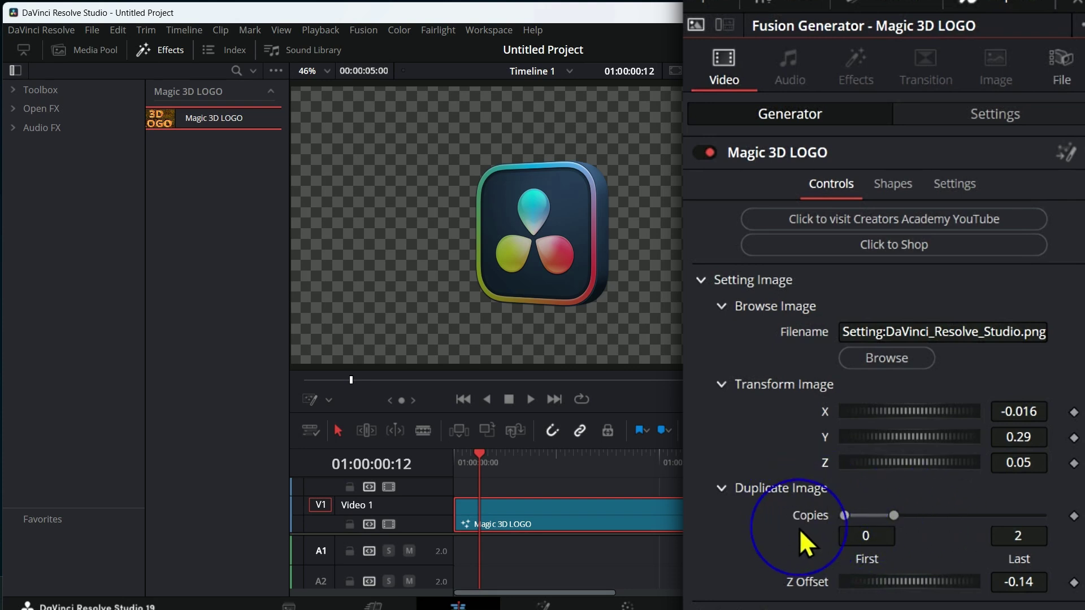
# Raise the duplicated image's last copy to 100, with a Z Offset of 0.001, to build solid thickness.
pyautogui.moveTo(893, 515); pyautogui.dragTo(1036, 522)
pyautogui.scroll(-1, 1019, 521)
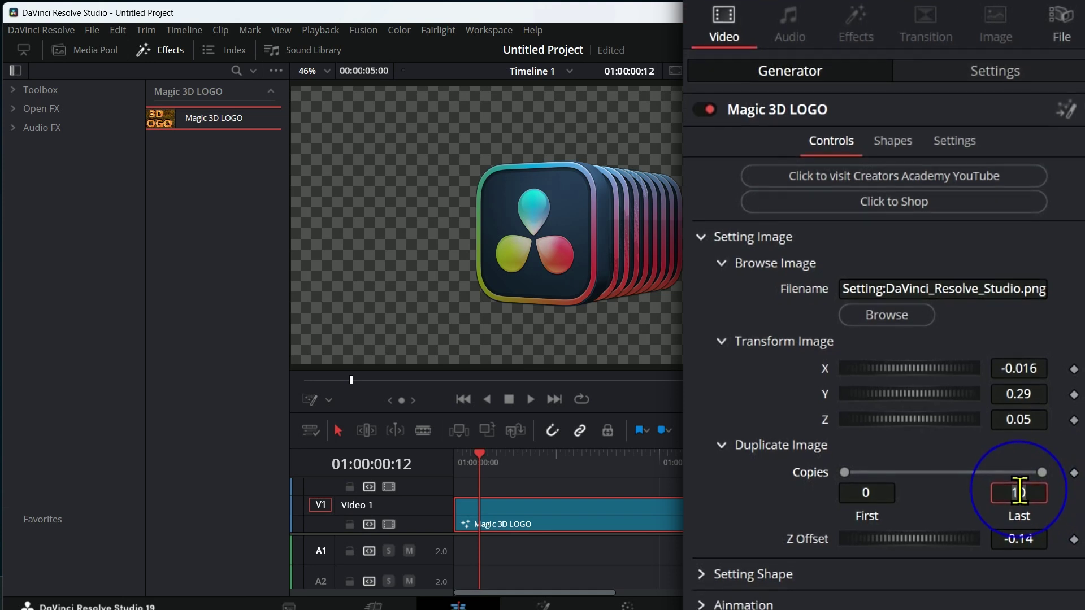
pyautogui.click(1019, 491)
pyautogui.write('100')
pyautogui.click(774, 445)
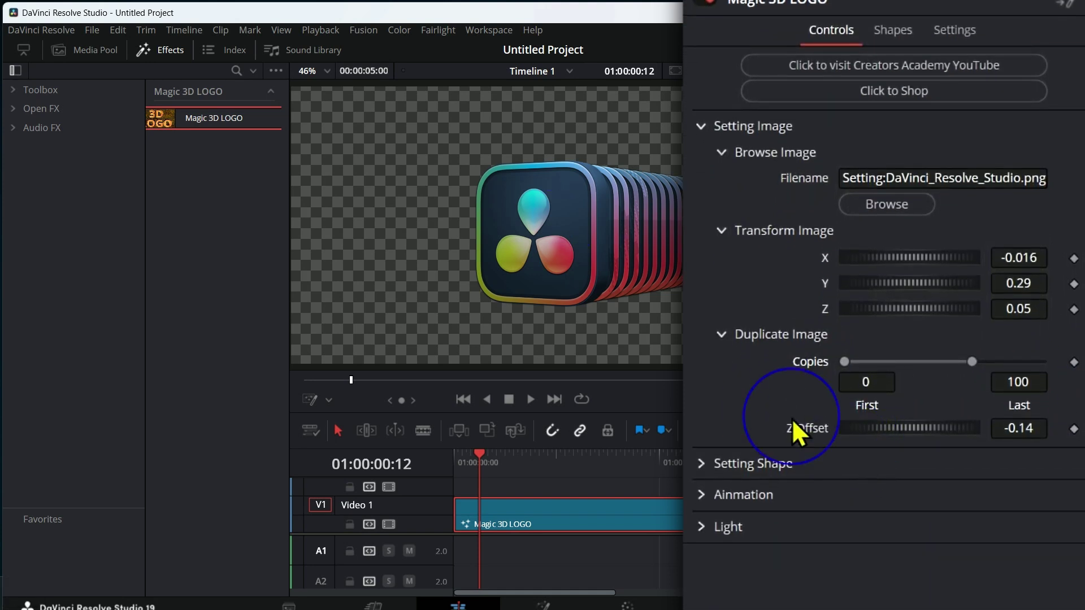
pyautogui.click(1018, 428)
pyautogui.write('0.001')
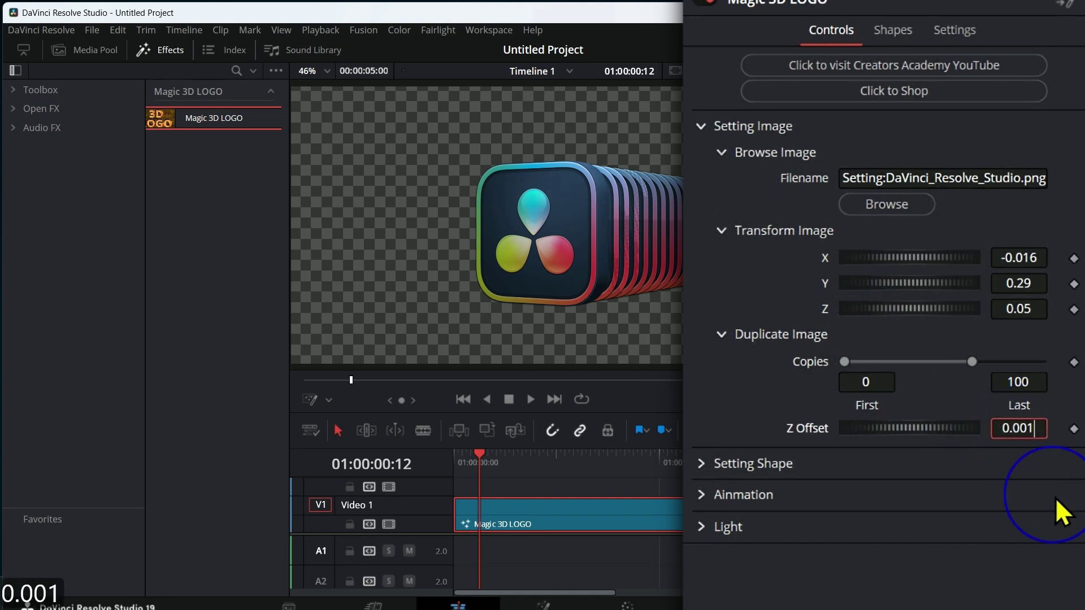
pyautogui.press('Return')
pyautogui.click(791, 127)
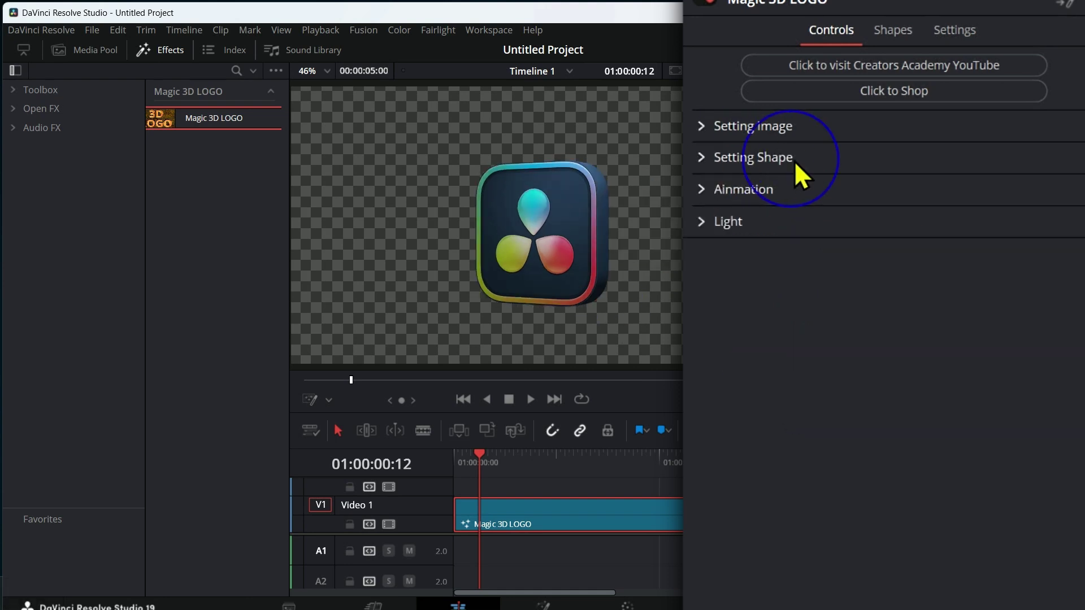
# Try out the shape's offset, size and rotation values under Transform Shape and restore their defaults.
pyautogui.click(705, 157)
pyautogui.moveTo(884, 212); pyautogui.dragTo(930, 221)
pyautogui.moveTo(903, 237); pyautogui.dragTo(909, 340)
pyautogui.doubleClick(823, 211)
pyautogui.doubleClick(811, 235)
pyautogui.doubleClick(814, 263)
pyautogui.doubleClick(831, 310)
pyautogui.doubleClick(817, 345)
# Test larger Extrusion Depth, Bevel Depth and Bevel Width values, reset them, and set the Smoothing Angle to about 20.31.
pyautogui.scroll(-3, 817, 347)
pyautogui.moveTo(882, 296); pyautogui.dragTo(1033, 299)
pyautogui.moveTo(868, 328); pyautogui.dragTo(1010, 321)
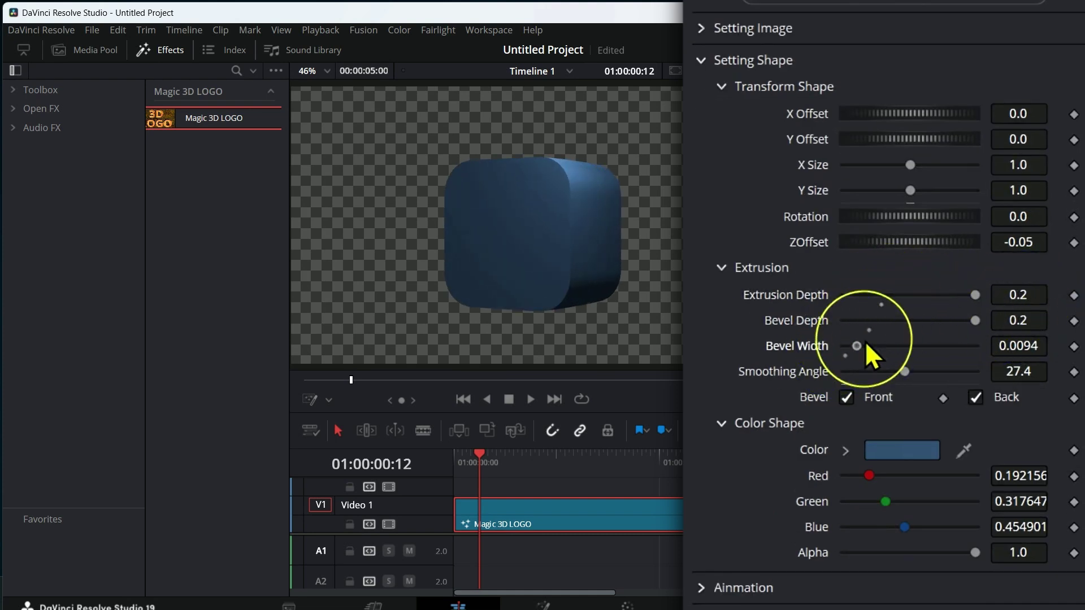
pyautogui.moveTo(896, 340)
pyautogui.mouseDown()
pyautogui.moveTo(852, 342)
pyautogui.moveTo(1001, 323)
pyautogui.moveTo(895, 321)
pyautogui.mouseUp()
pyautogui.doubleClick(805, 296)
pyautogui.doubleClick(808, 323)
pyautogui.doubleClick(821, 346)
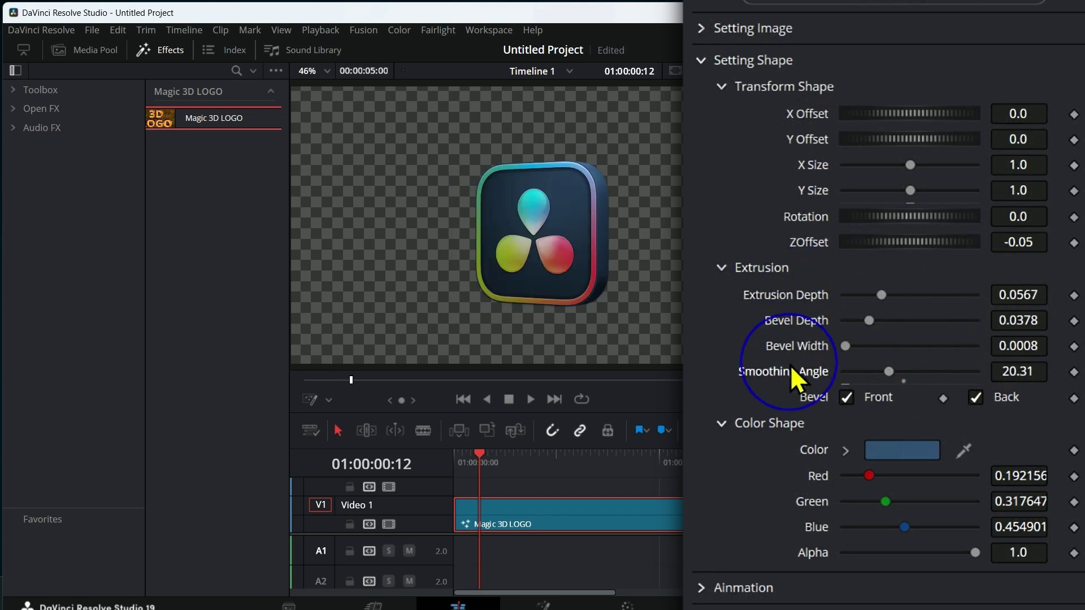
# Try the front bevel off with Extrusion Depth 0.2 and Bevel Depth 0.1496, and restore these settings.
pyautogui.moveTo(886, 291); pyautogui.dragTo(990, 292)
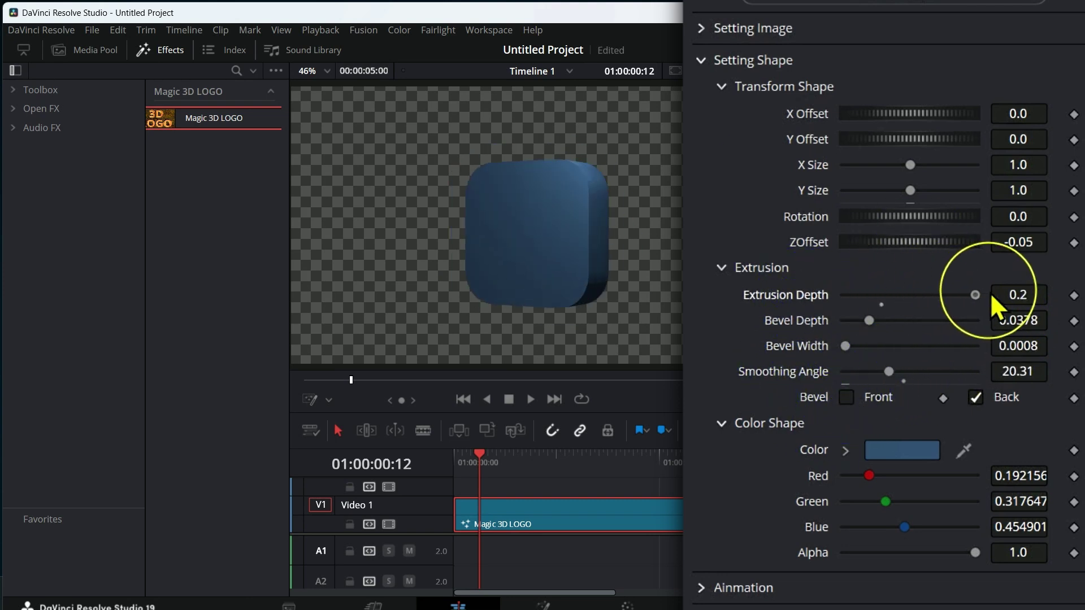
pyautogui.moveTo(869, 320); pyautogui.dragTo(927, 317)
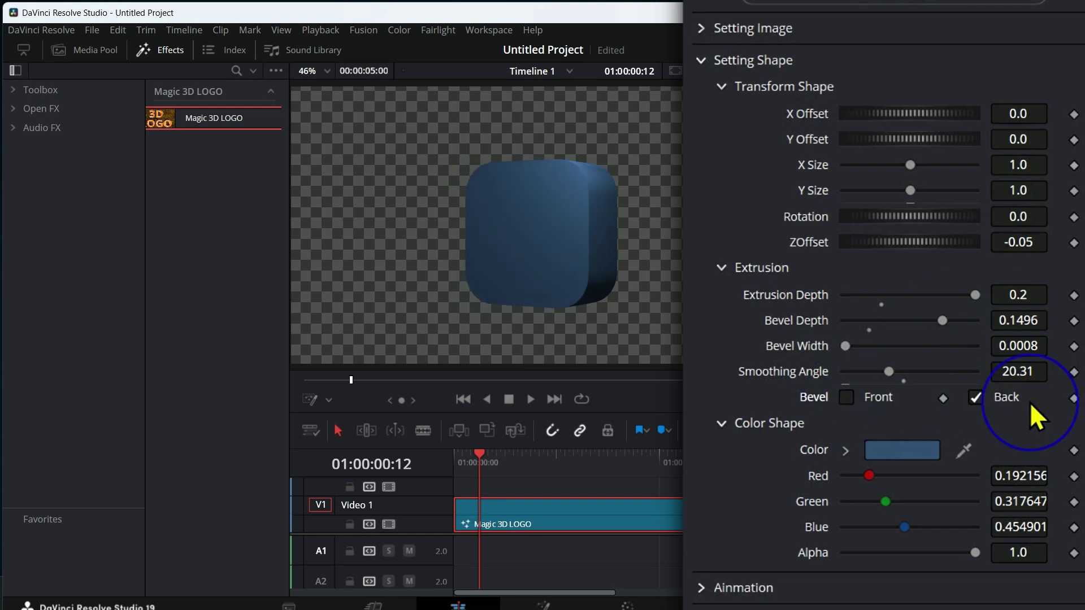
pyautogui.click(847, 397)
pyautogui.doubleClick(802, 293)
pyautogui.doubleClick(803, 319)
# Change the shape's color to a lighter blue and collapse the Setting Shape section.
pyautogui.click(901, 450)
pyautogui.click(182, 297)
pyautogui.click(315, 258)
pyautogui.click(403, 425)
pyautogui.click(709, 60)
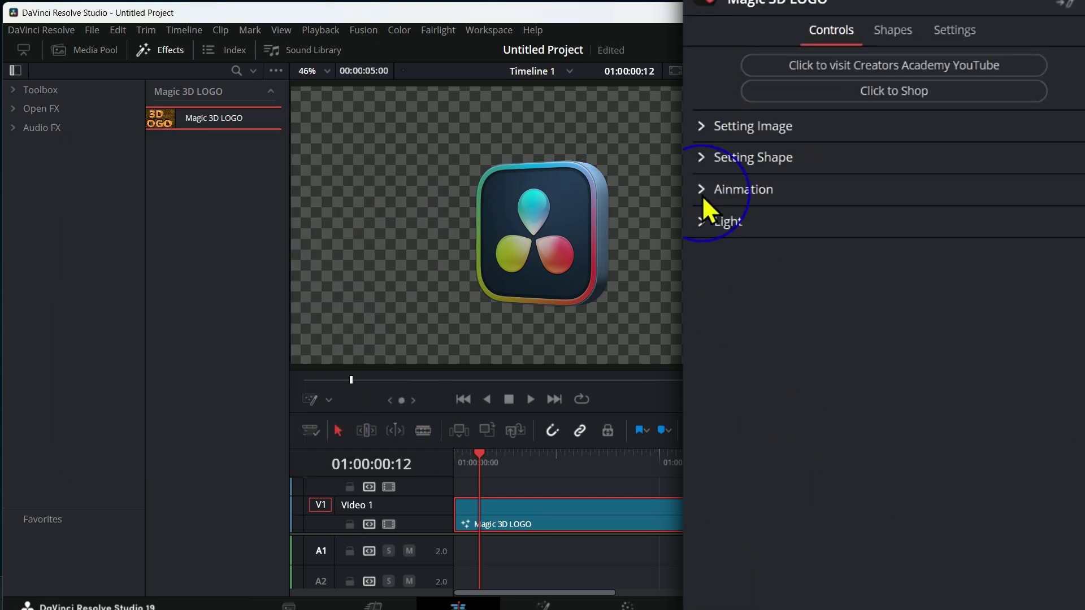
# Try out the controls in the Ainmation section on the logo.
pyautogui.click(701, 189)
pyautogui.moveTo(870, 243); pyautogui.dragTo(891, 267)
pyautogui.moveTo(889, 295); pyautogui.dragTo(898, 297)
pyautogui.moveTo(893, 373); pyautogui.dragTo(863, 388)
pyautogui.click(701, 189)
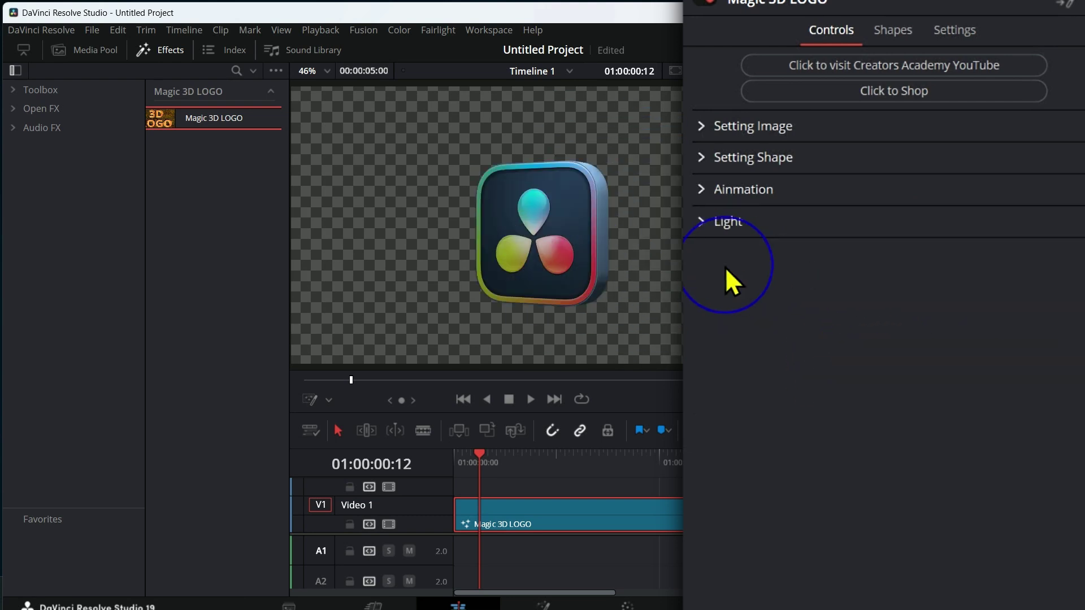
# Compare the logo with Lighting disabled and enabled again, and try out the light Intensity.
pyautogui.click(709, 222)
pyautogui.scroll(-3, 813, 302)
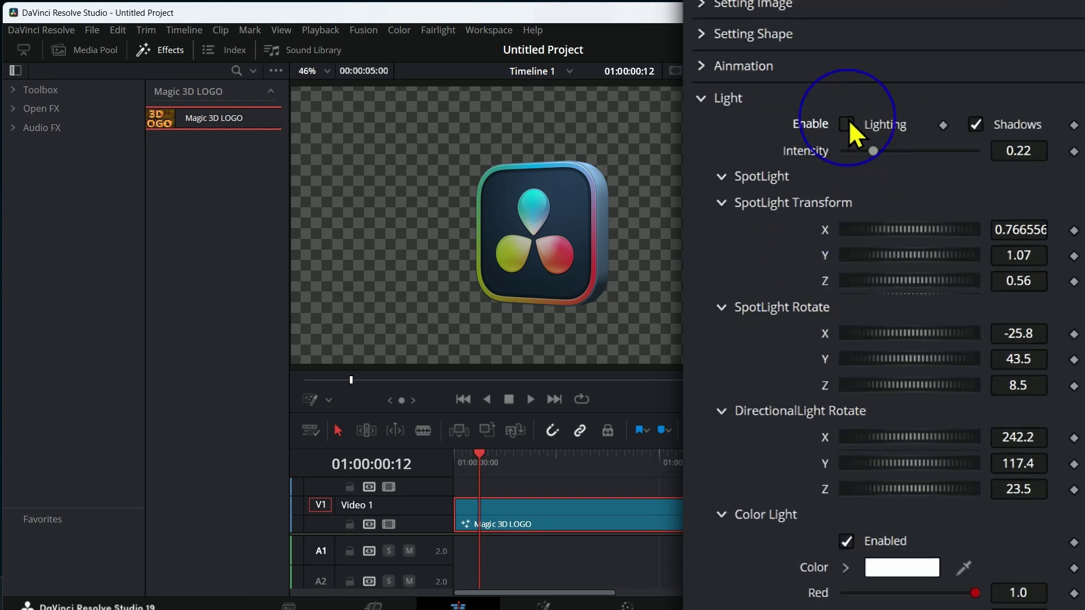
pyautogui.click(848, 124)
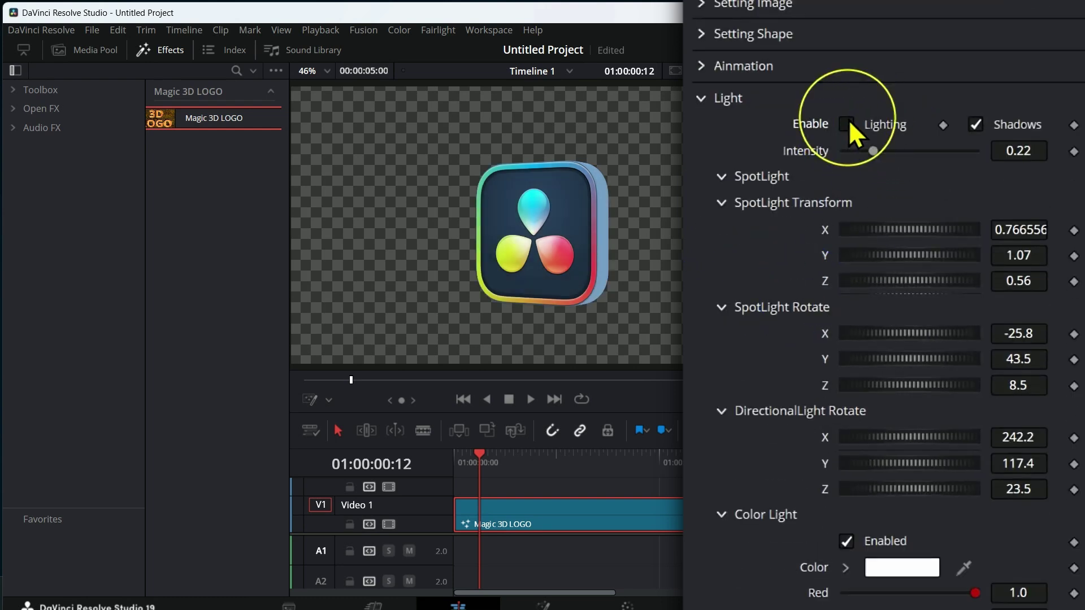
pyautogui.click(849, 122)
pyautogui.moveTo(876, 149)
pyautogui.mouseDown()
pyautogui.moveTo(857, 148)
pyautogui.moveTo(917, 152)
pyautogui.moveTo(879, 148)
pyautogui.mouseUp()
# Adjust the SpotLight's position and rotation values, with the other light groups collapsed.
pyautogui.click(721, 177)
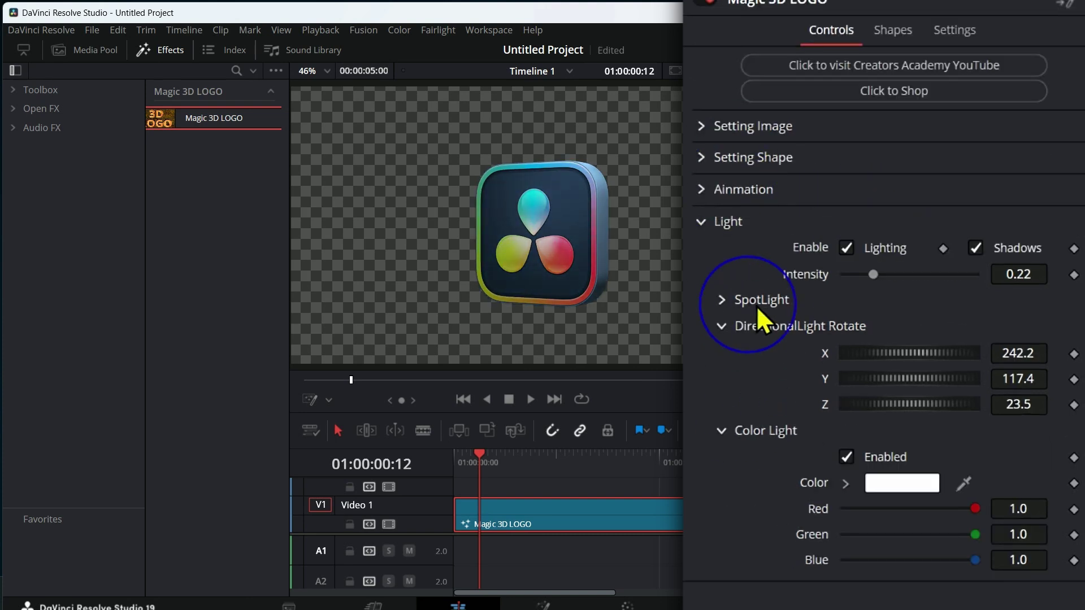
pyautogui.click(719, 328)
pyautogui.click(721, 354)
pyautogui.click(721, 300)
pyautogui.moveTo(893, 348)
pyautogui.mouseDown()
pyautogui.moveTo(906, 344)
pyautogui.moveTo(866, 348)
pyautogui.moveTo(888, 349)
pyautogui.mouseUp()
pyautogui.moveTo(898, 375)
pyautogui.mouseDown()
pyautogui.moveTo(888, 381)
pyautogui.moveTo(898, 378)
pyautogui.mouseUp()
pyautogui.moveTo(898, 401); pyautogui.dragTo(907, 400)
pyautogui.moveTo(904, 452)
pyautogui.mouseDown()
pyautogui.moveTo(893, 447)
pyautogui.moveTo(911, 449)
pyautogui.mouseUp()
pyautogui.moveTo(906, 475); pyautogui.dragTo(912, 501)
# Adjust the DirectionalLight rotation values and toggle open the Color Light group.
pyautogui.click(722, 318)
pyautogui.click(721, 338)
pyautogui.click(722, 363)
pyautogui.moveTo(915, 386)
pyautogui.mouseDown()
pyautogui.moveTo(990, 383)
pyautogui.moveTo(923, 383)
pyautogui.mouseUp()
pyautogui.moveTo(892, 432); pyautogui.dragTo(892, 430)
pyautogui.moveTo(910, 383); pyautogui.dragTo(895, 382)
pyautogui.click(721, 452)
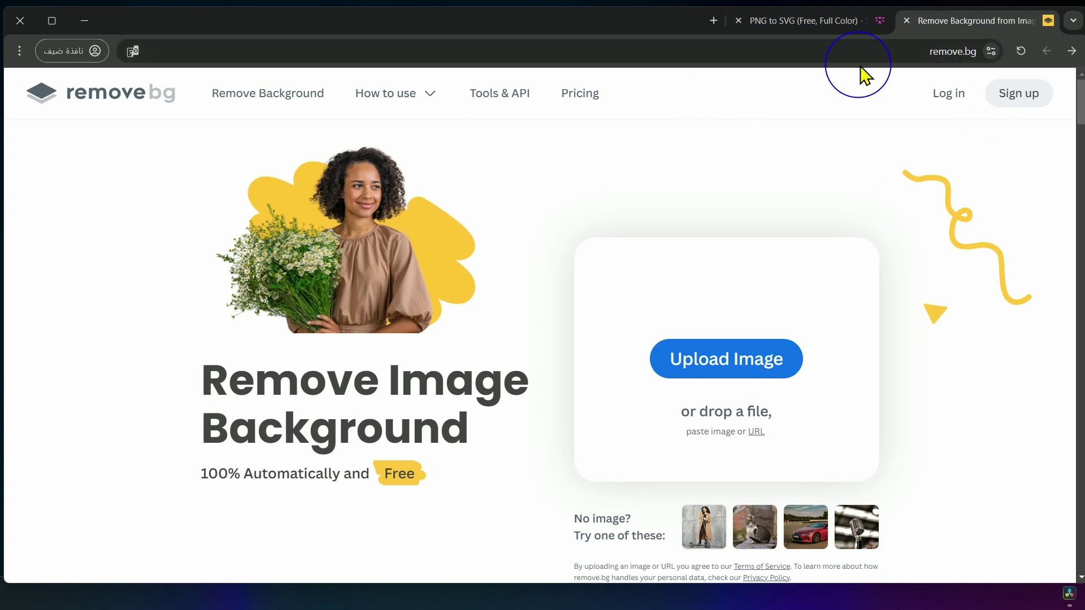
# In the browser, upload the bull logo image to remove.bg and download the background-free version.
pyautogui.click(755, 371)
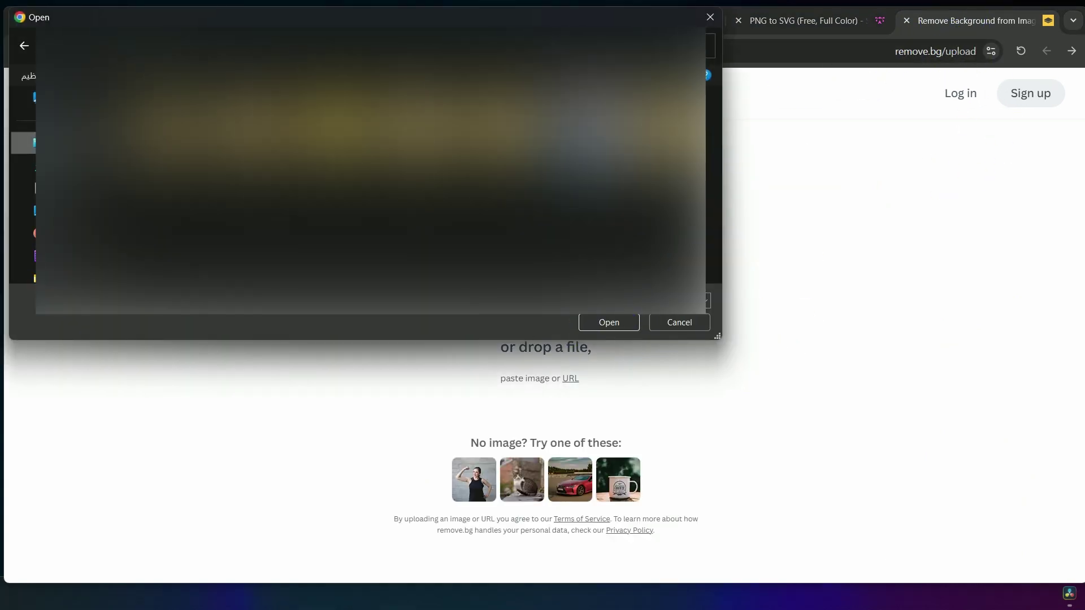
pyautogui.click(605, 322)
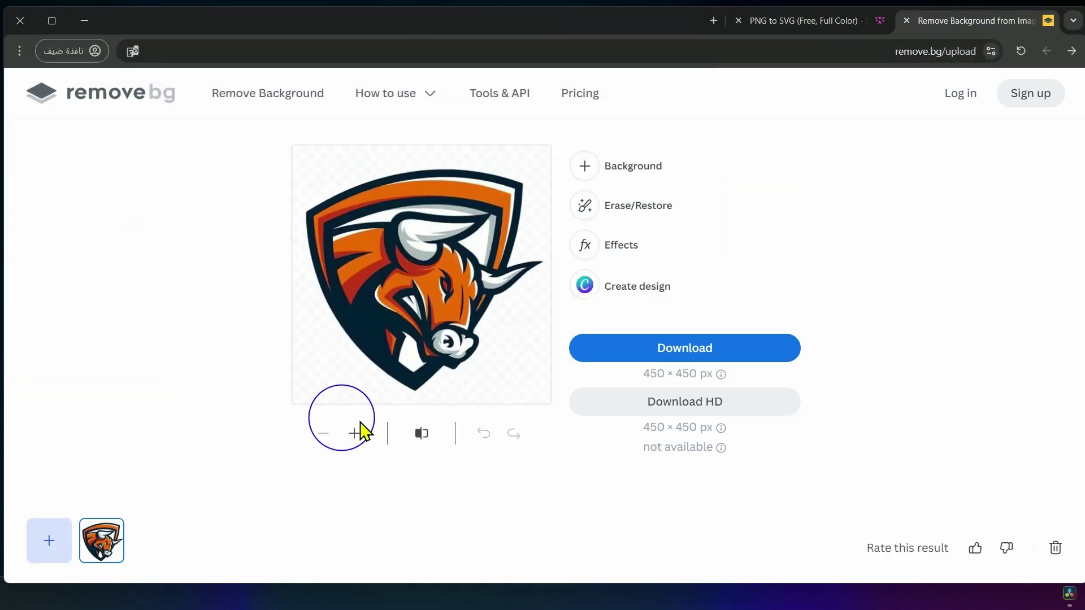
pyautogui.click(659, 350)
pyautogui.click(603, 321)
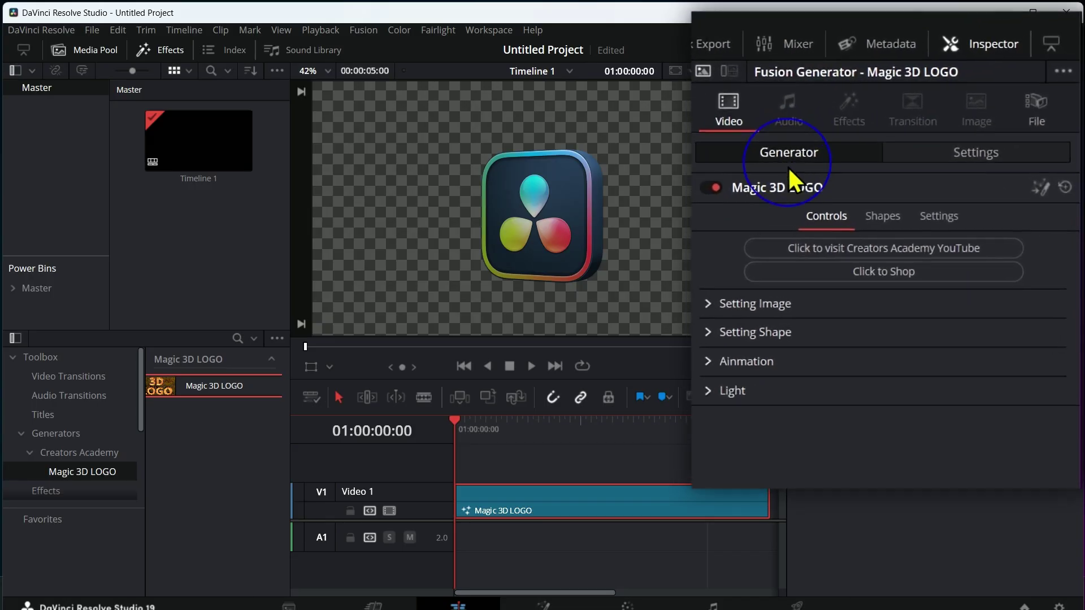
# Back in DaVinci Resolve, load the background-free bull logo as the Magic 3D LOGO generator's image.
pyautogui.click(686, 328)
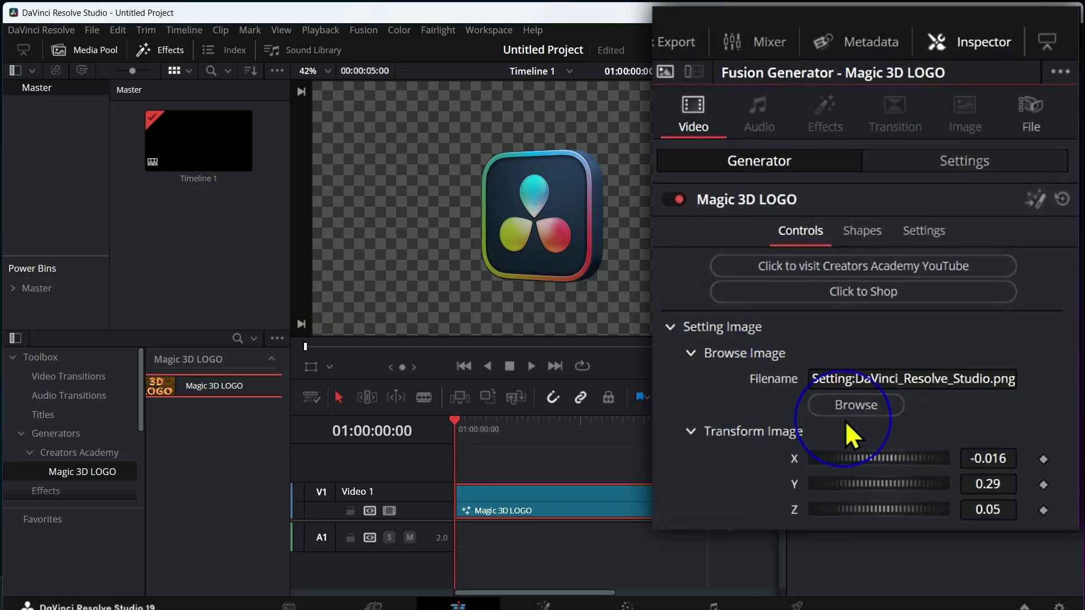
pyautogui.click(847, 325)
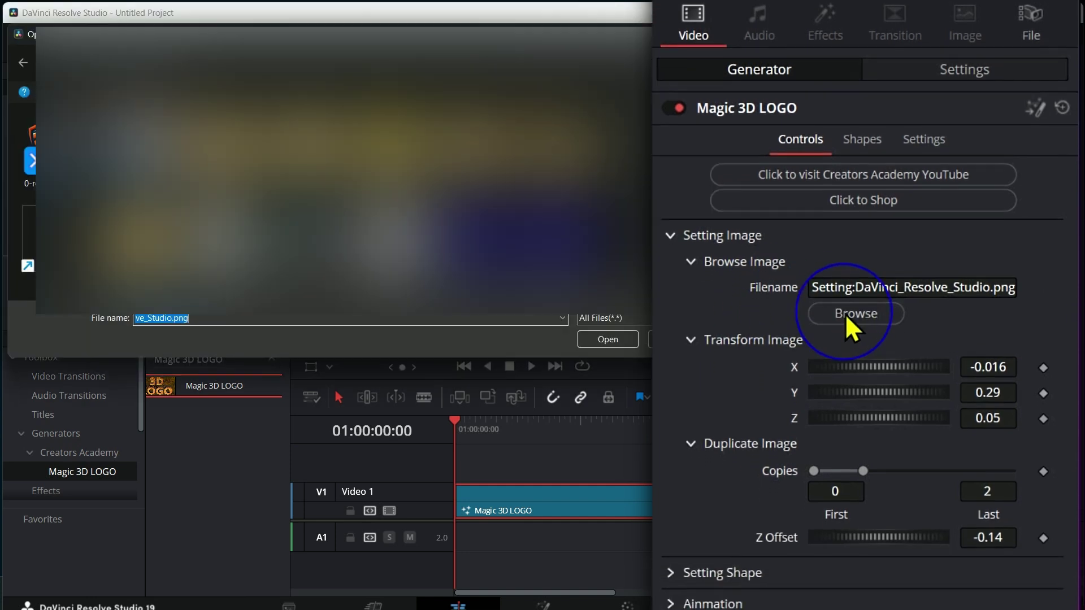
pyautogui.click(27, 149)
pyautogui.click(594, 346)
# Move the blue backing shape out of view by setting its Y Offset to about 1.83.
pyautogui.click(734, 251)
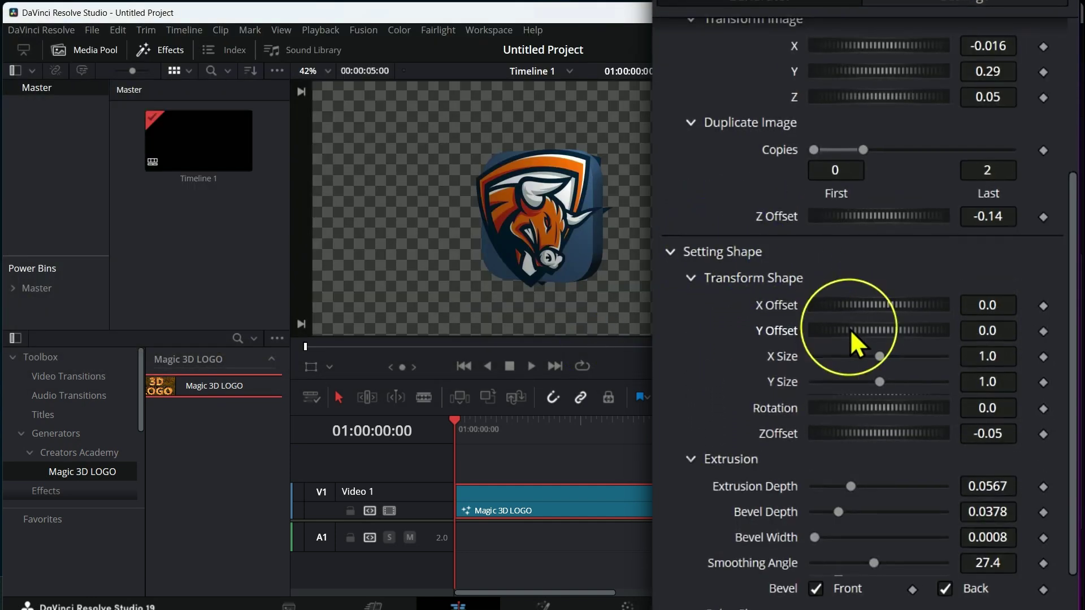
pyautogui.moveTo(849, 329); pyautogui.dragTo(962, 326)
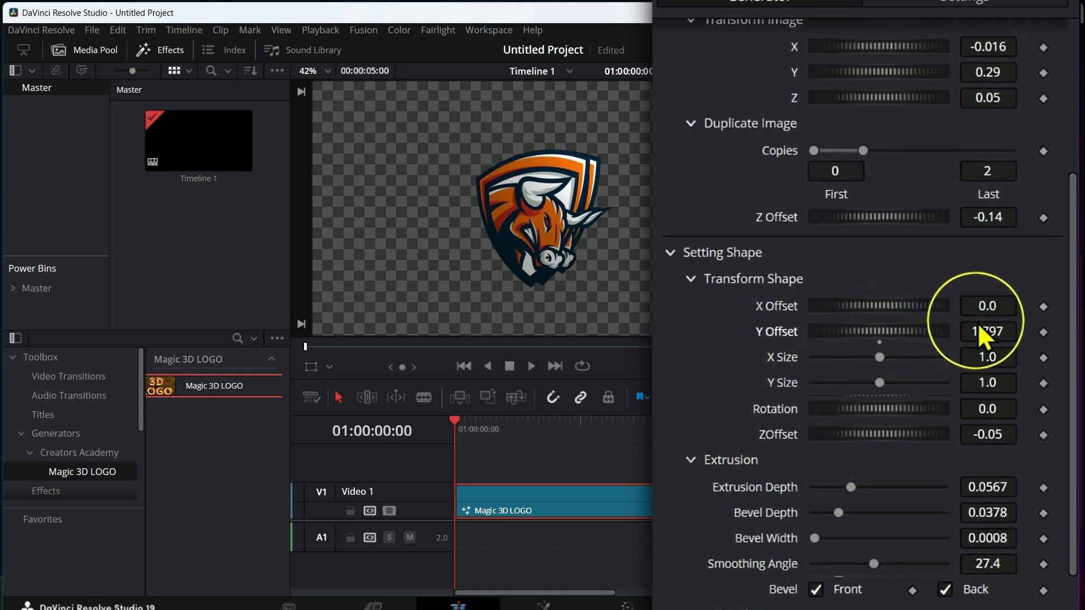
# Thicken the bull logo with stacked duplicates by setting the Last copy to 100 and the duplicate Z Offset to 0.001.
pyautogui.scroll(2, 889, 180)
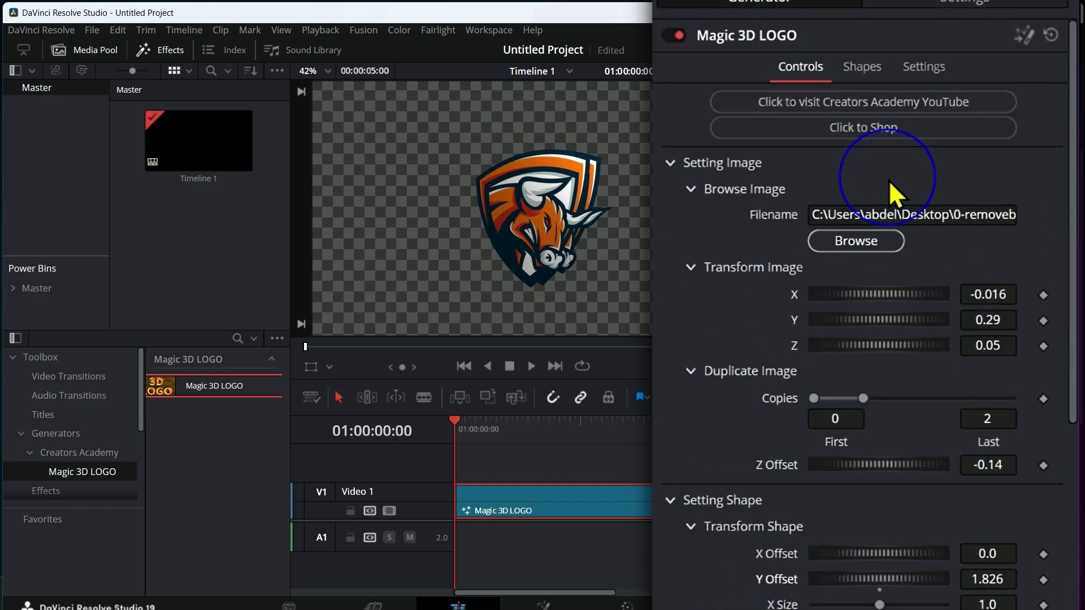
pyautogui.click(989, 419)
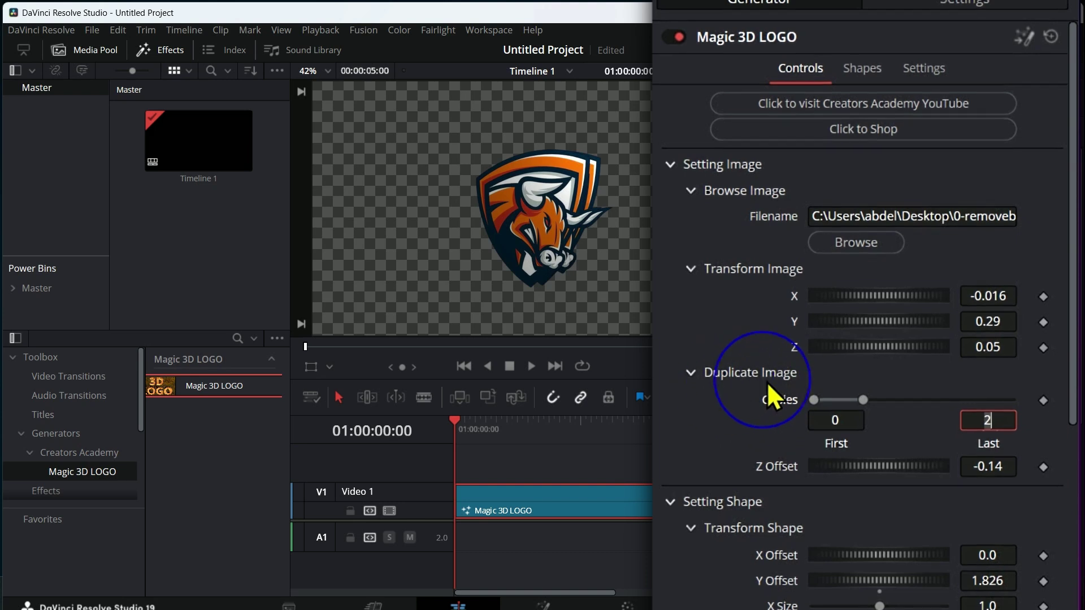
pyautogui.click(985, 422)
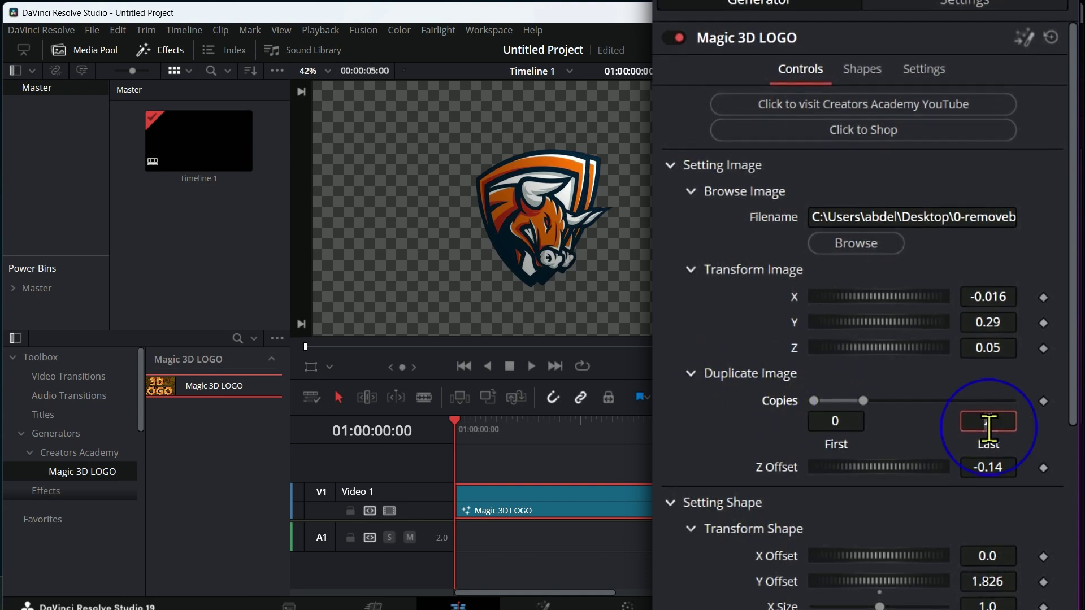
pyautogui.write('100')
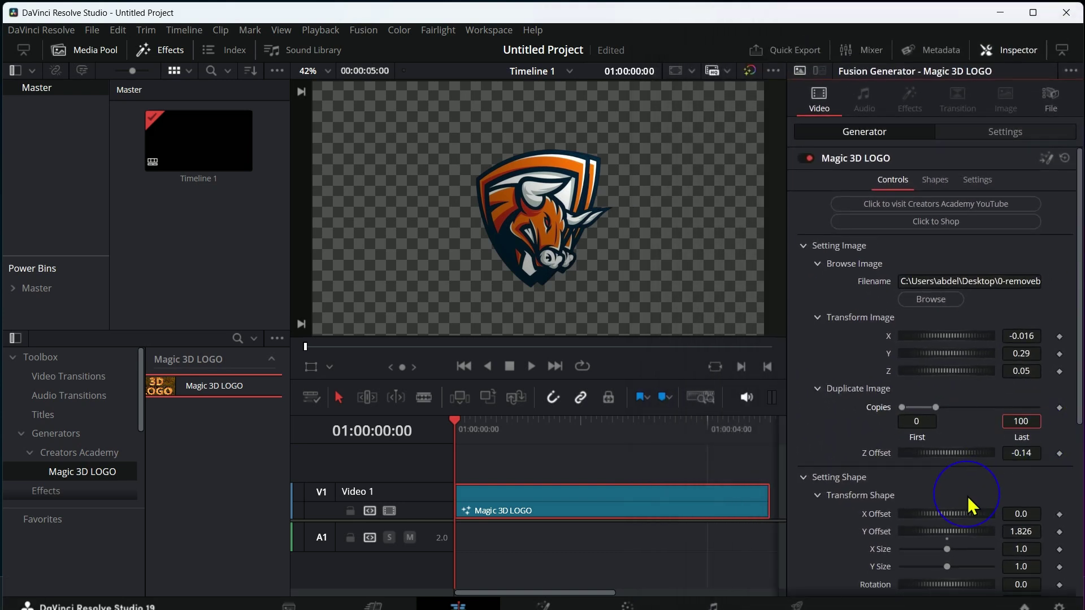
pyautogui.press('Return')
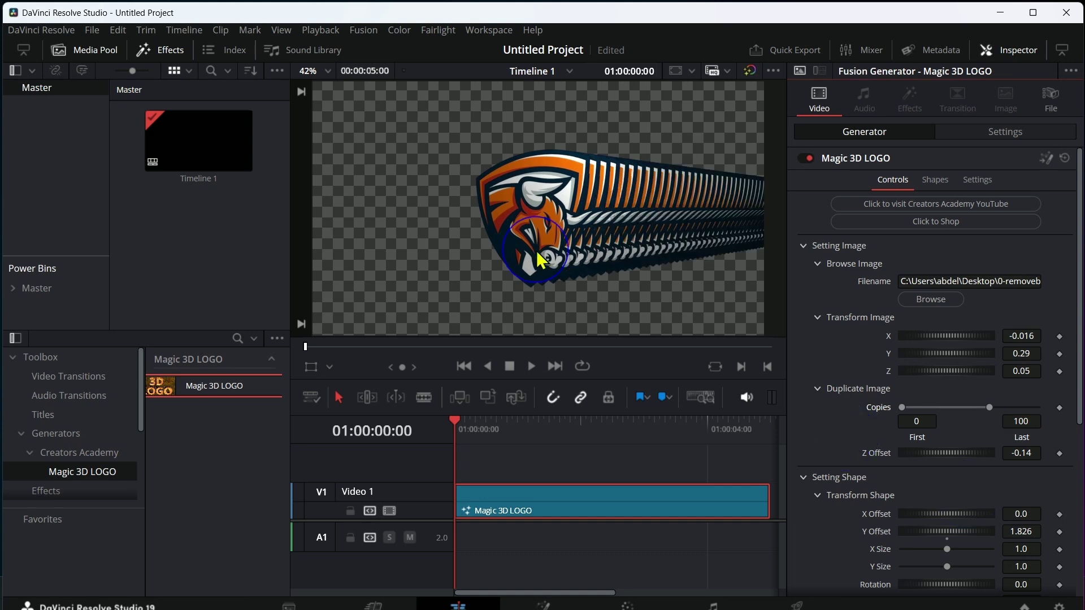
pyautogui.doubleClick(1021, 453)
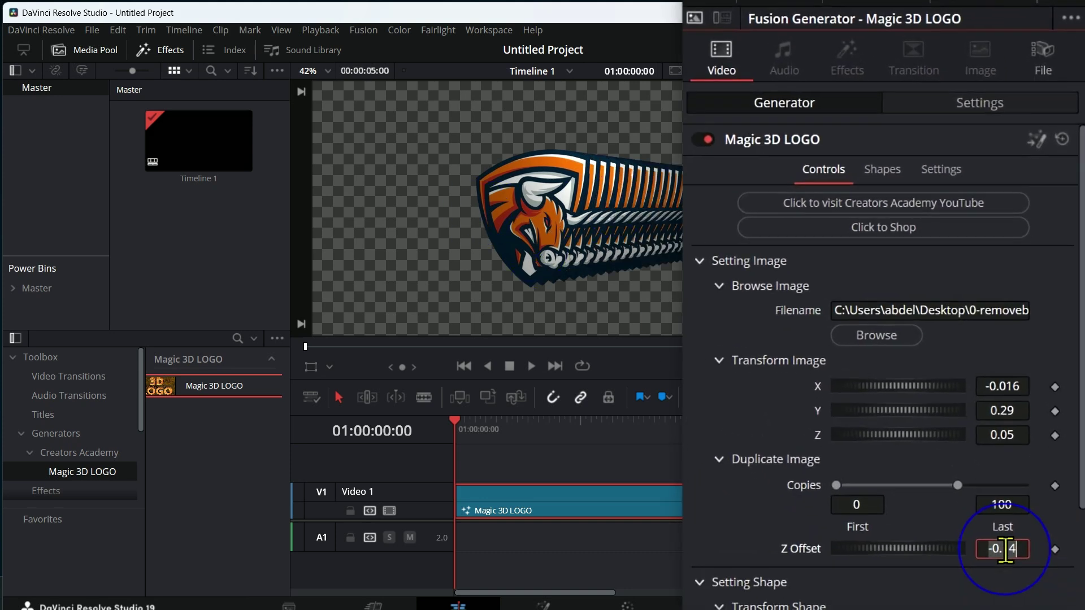
pyautogui.write('0.001')
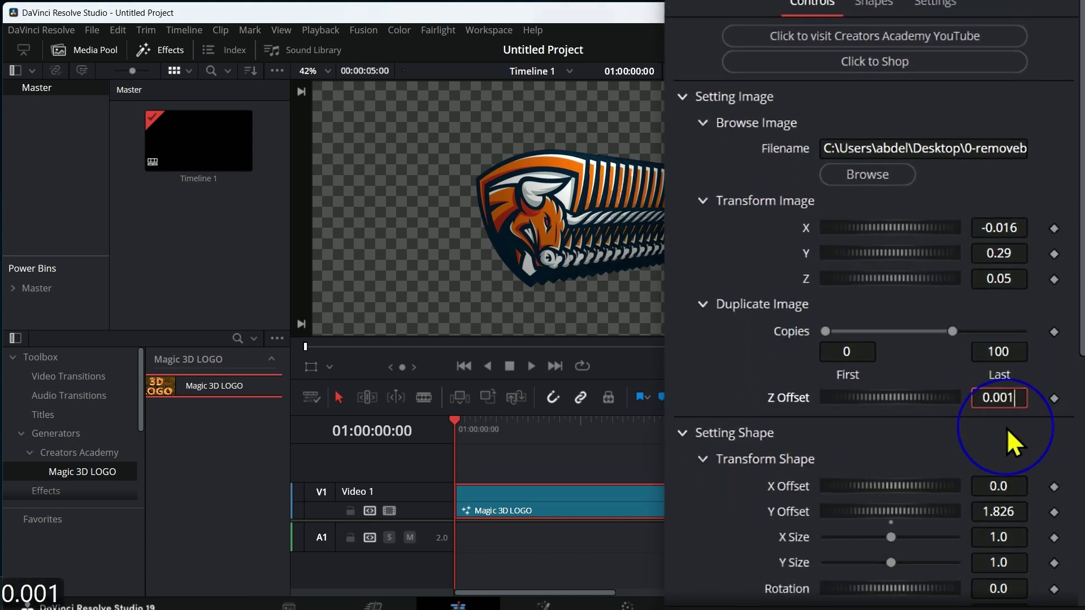
pyautogui.press('Return')
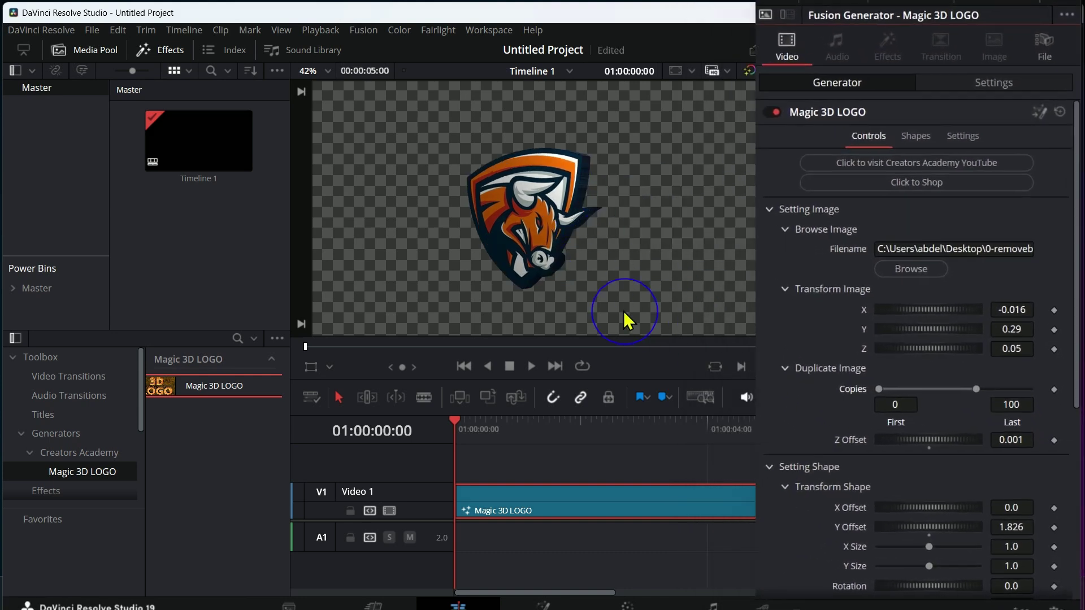
# Expand the Animation controls and adjust the bull logo's Y rotation.
pyautogui.scroll(-5, 833, 323)
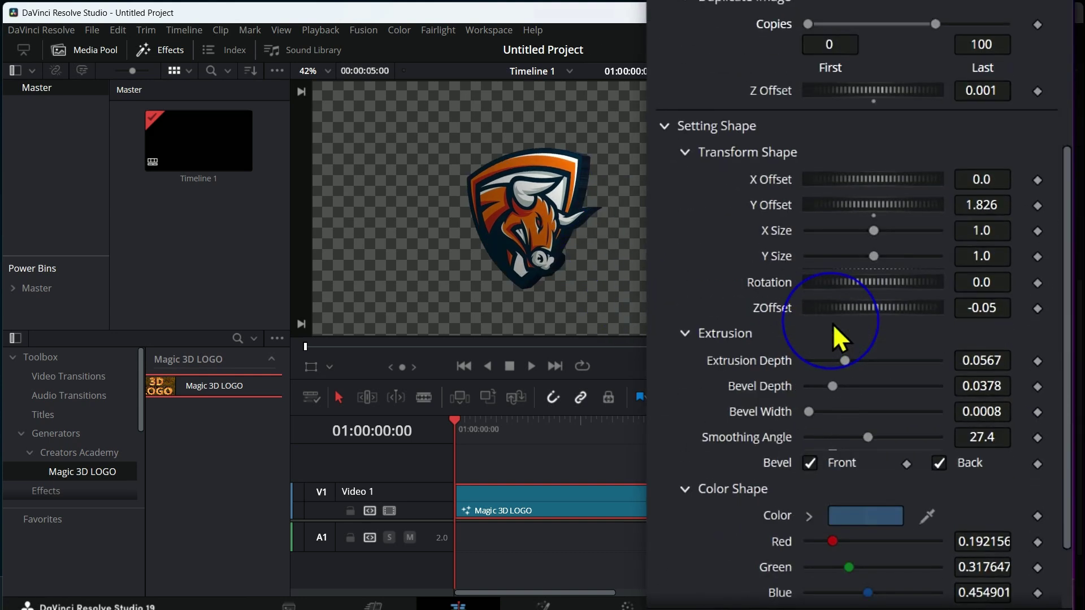
pyautogui.scroll(-1, 832, 323)
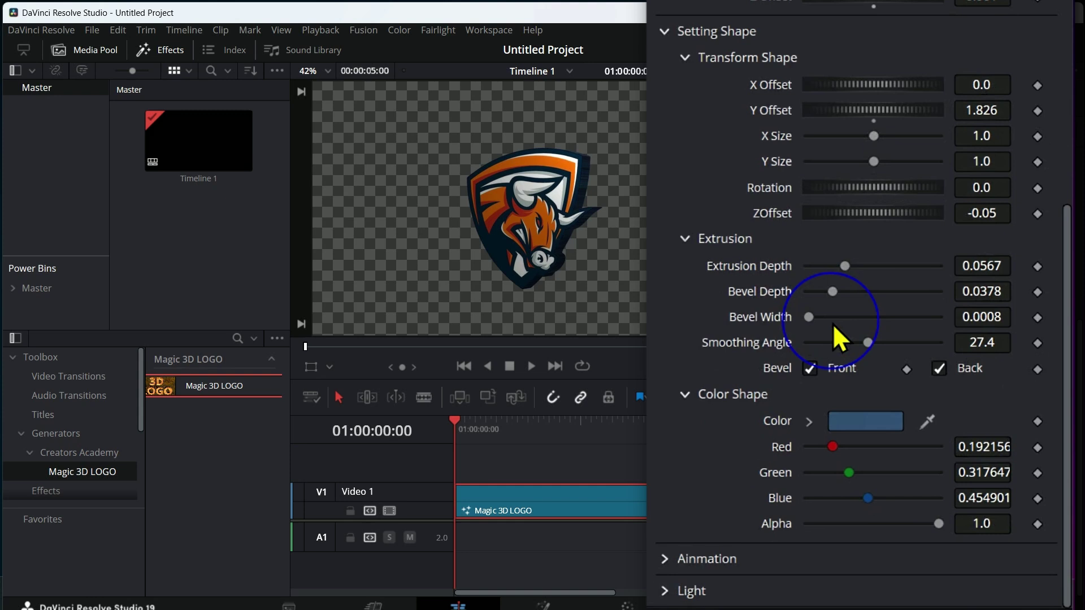
pyautogui.click(671, 558)
pyautogui.scroll(-4, 734, 497)
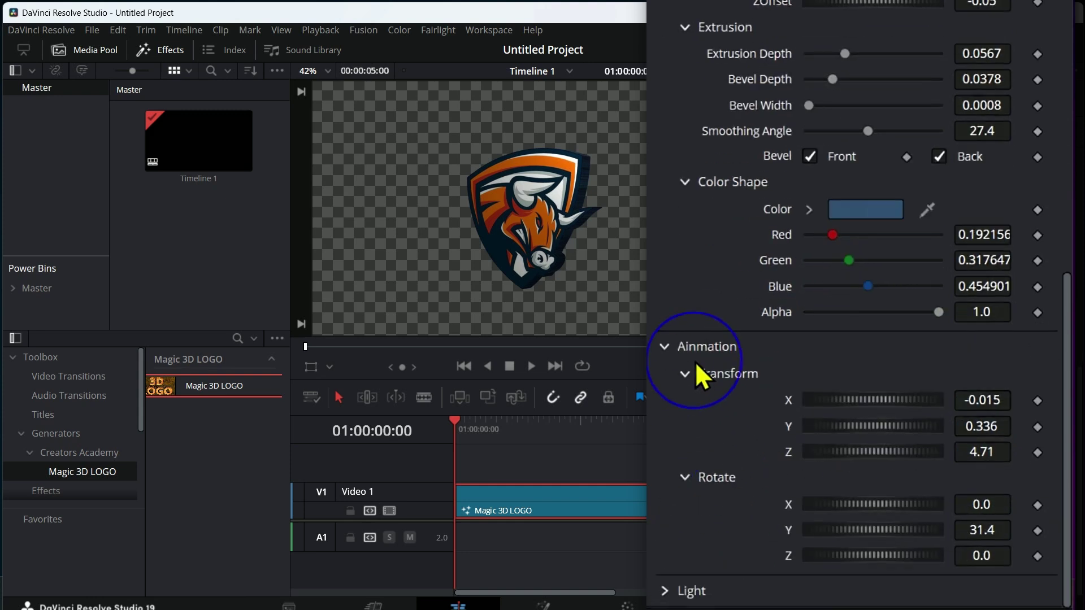
pyautogui.moveTo(863, 532); pyautogui.dragTo(818, 530)
pyautogui.doubleClick(788, 504)
# Expand the Light controls and adjust the light values on the bull logo.
pyautogui.click(686, 591)
pyautogui.scroll(-10, 713, 508)
pyautogui.moveTo(881, 170); pyautogui.dragTo(870, 196)
pyautogui.moveTo(862, 300); pyautogui.dragTo(851, 299)
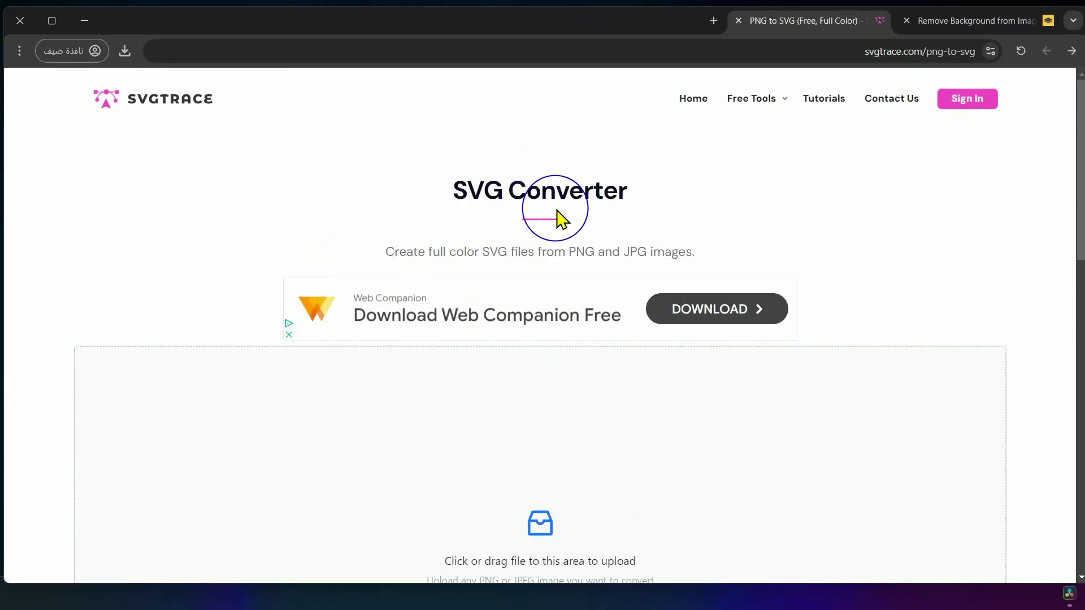
# In the browser, upload the bull logo image to the svgtrace.com PNG to SVG converter and dismiss the low-resolution warning.
pyautogui.scroll(-3, 531, 238)
pyautogui.click(541, 394)
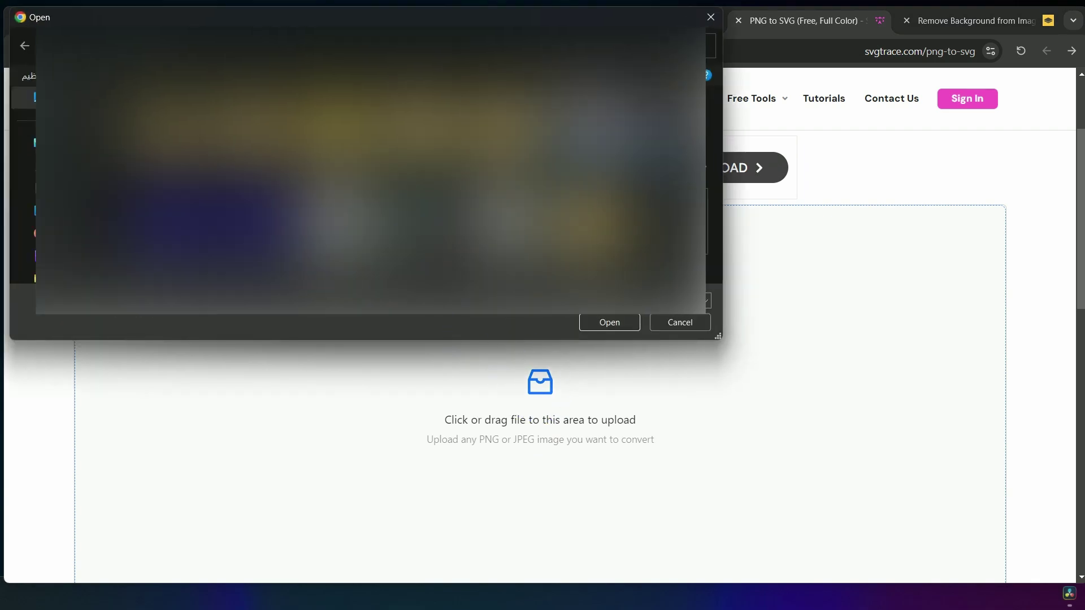
pyautogui.click(614, 321)
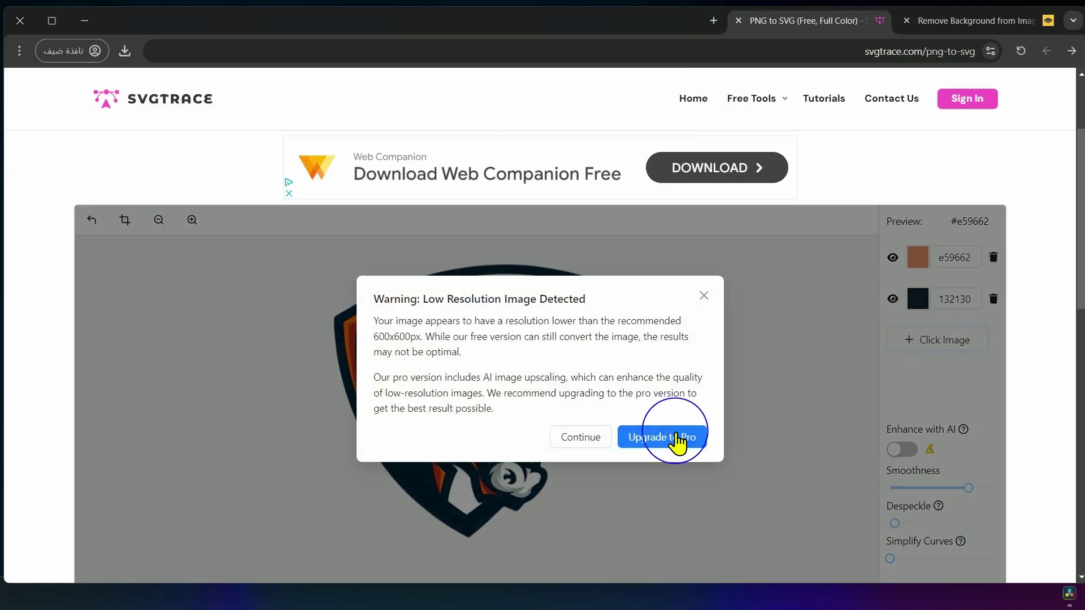
pyautogui.click(695, 299)
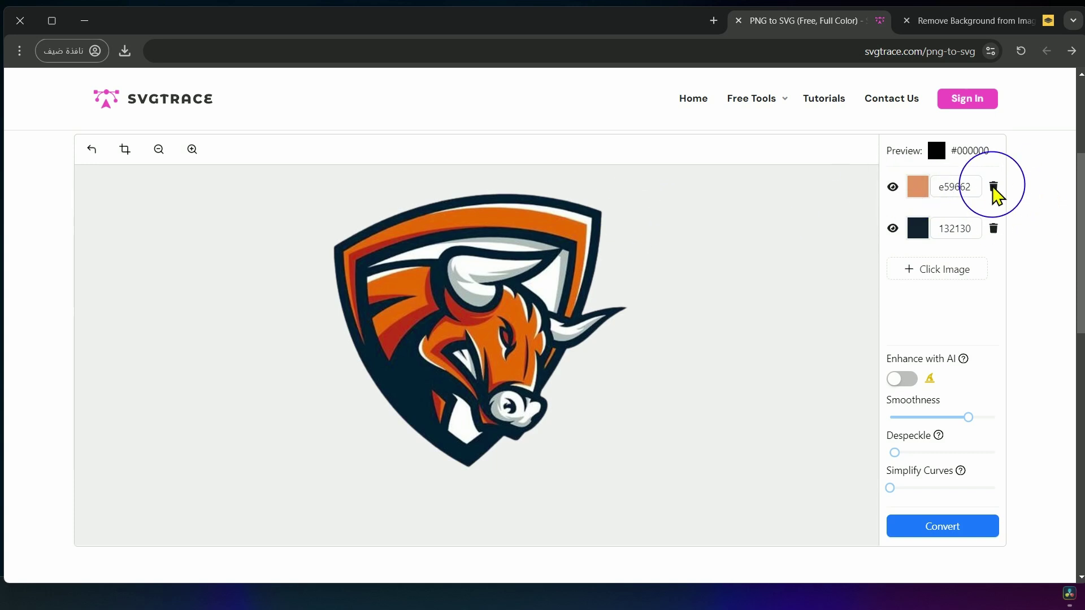
# Remove the e59662 colour, convert the logo to a single-colour silhouette with 132130, and download it as an SVG.
pyautogui.click(993, 187)
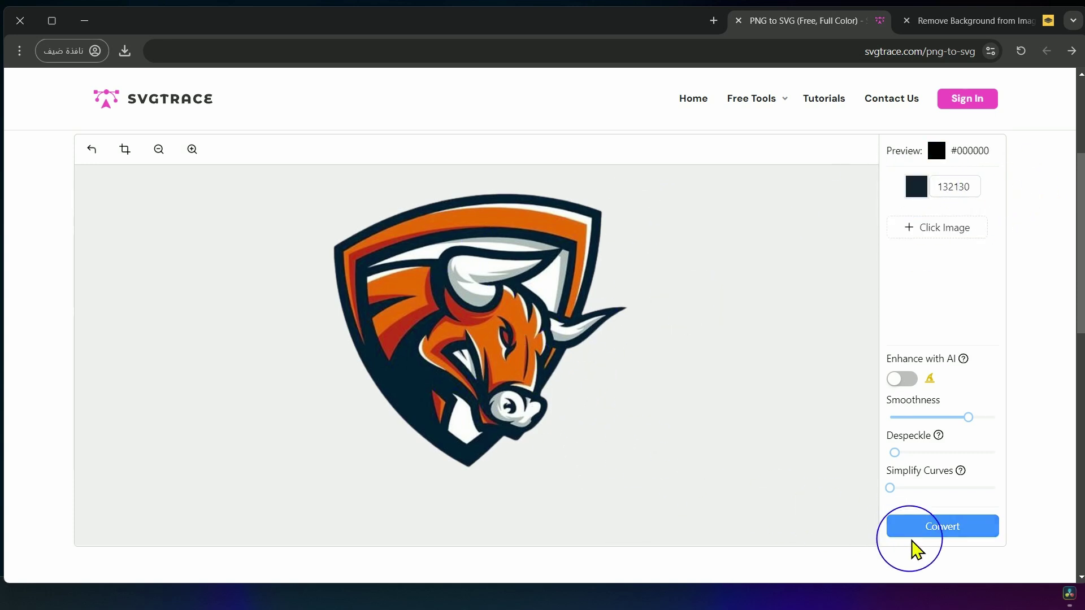
pyautogui.click(915, 528)
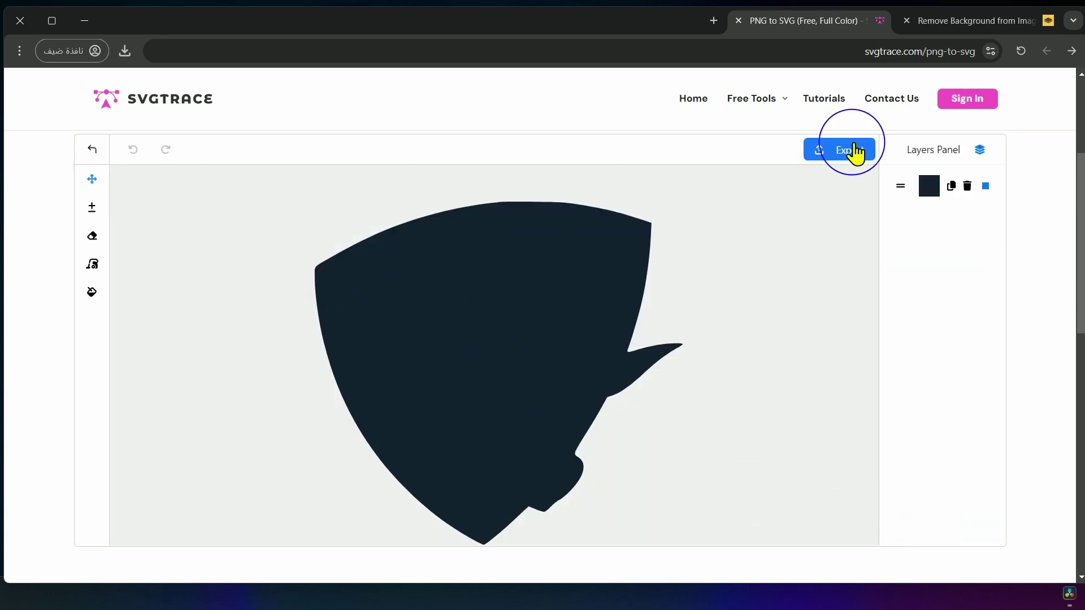
pyautogui.click(831, 163)
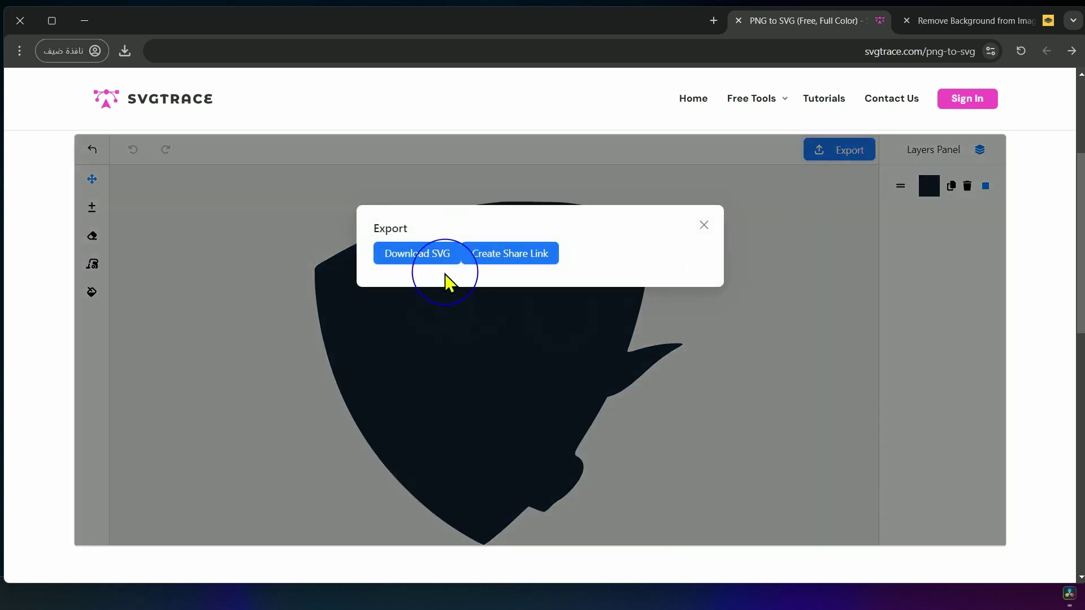
pyautogui.click(417, 254)
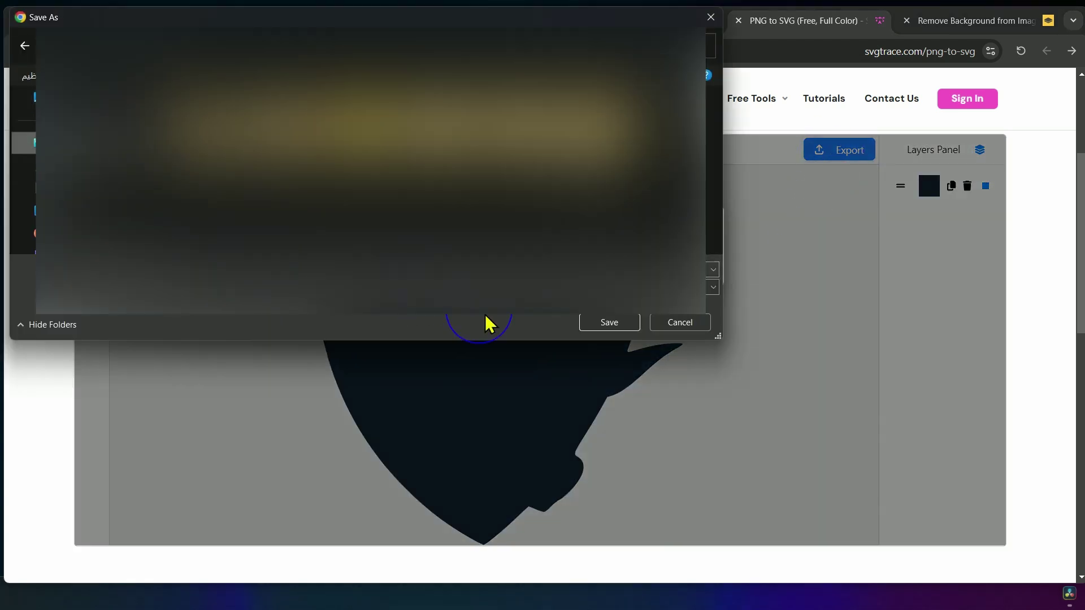
pyautogui.click(609, 322)
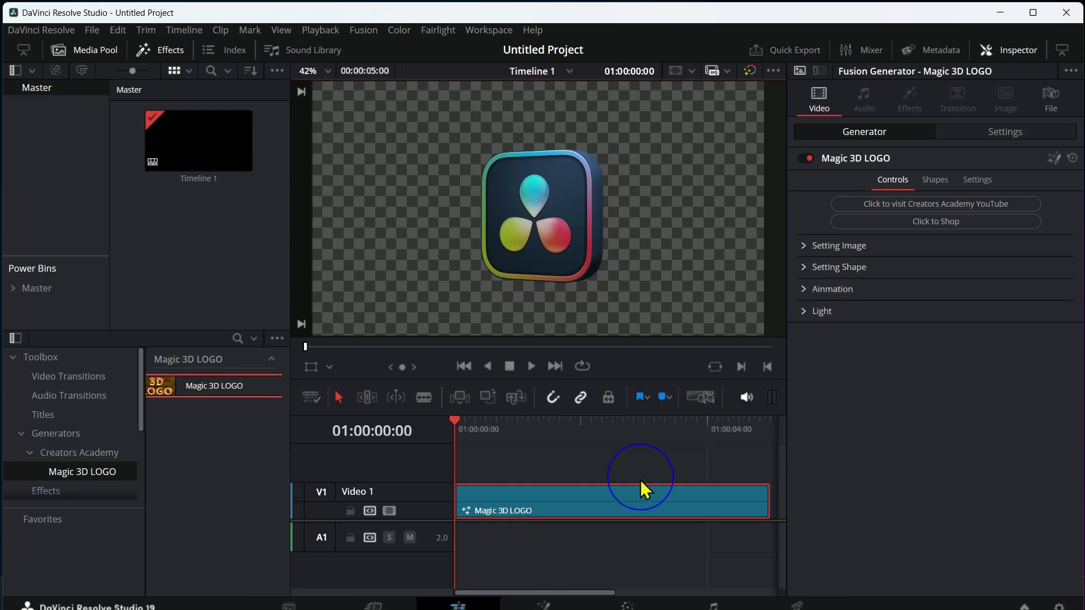
# Back in DaVinci Resolve, open the Magic 3D LOGO clip in Fusion and import trace.svg at 450 by 450.
pyautogui.click(616, 506)
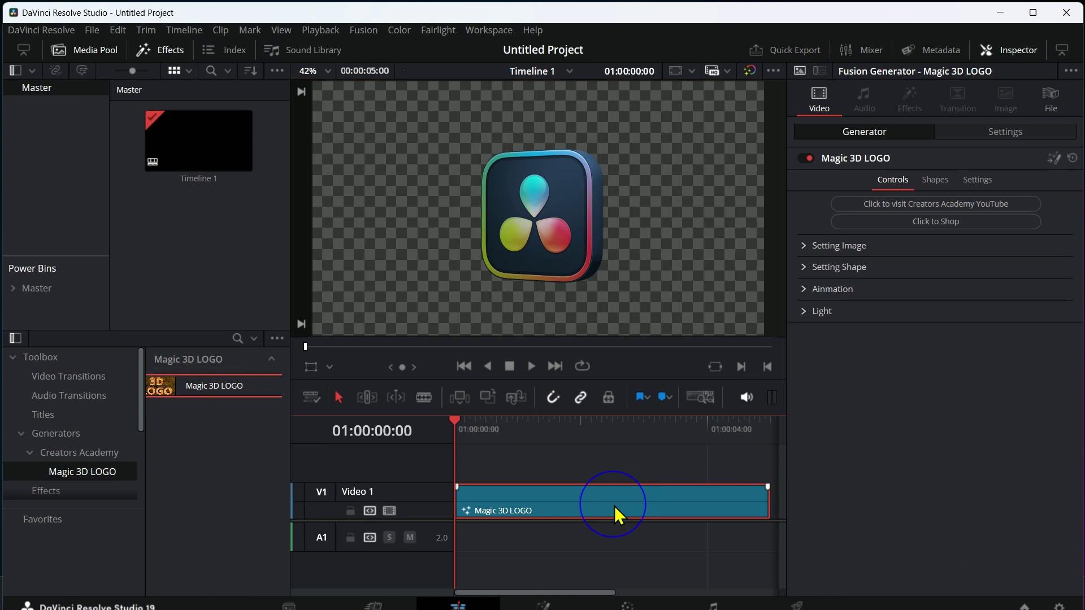
pyautogui.click(544, 604)
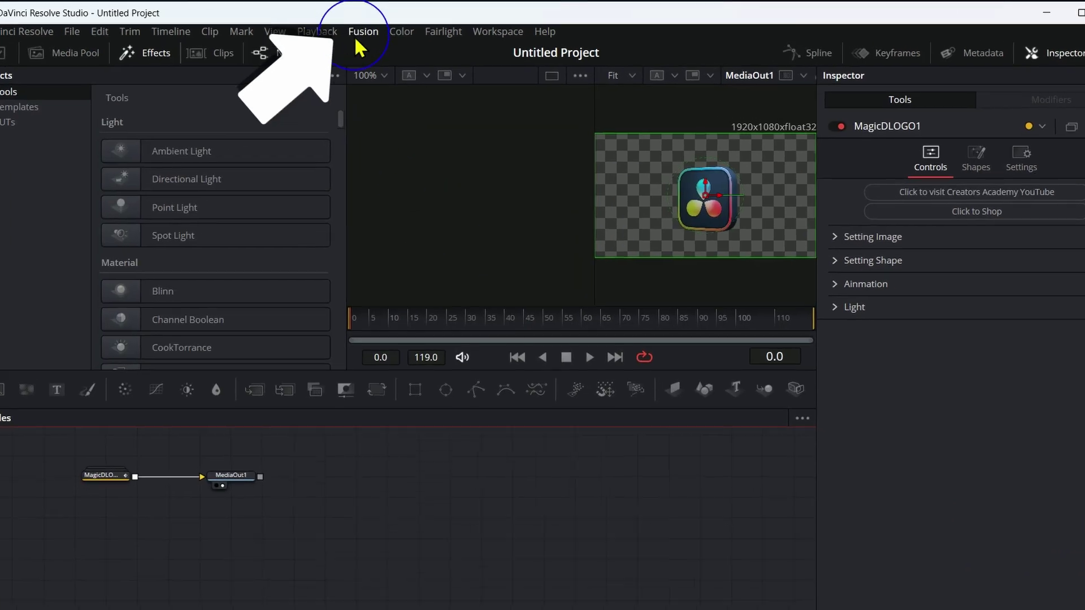
pyautogui.click(364, 30)
pyautogui.moveTo(390, 133)
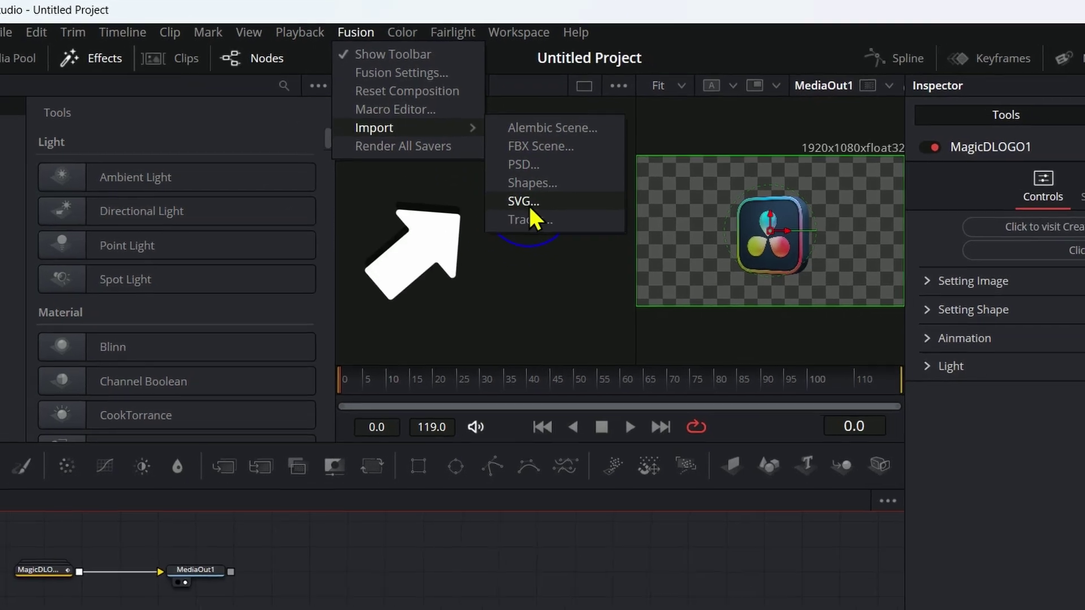
pyautogui.click(530, 206)
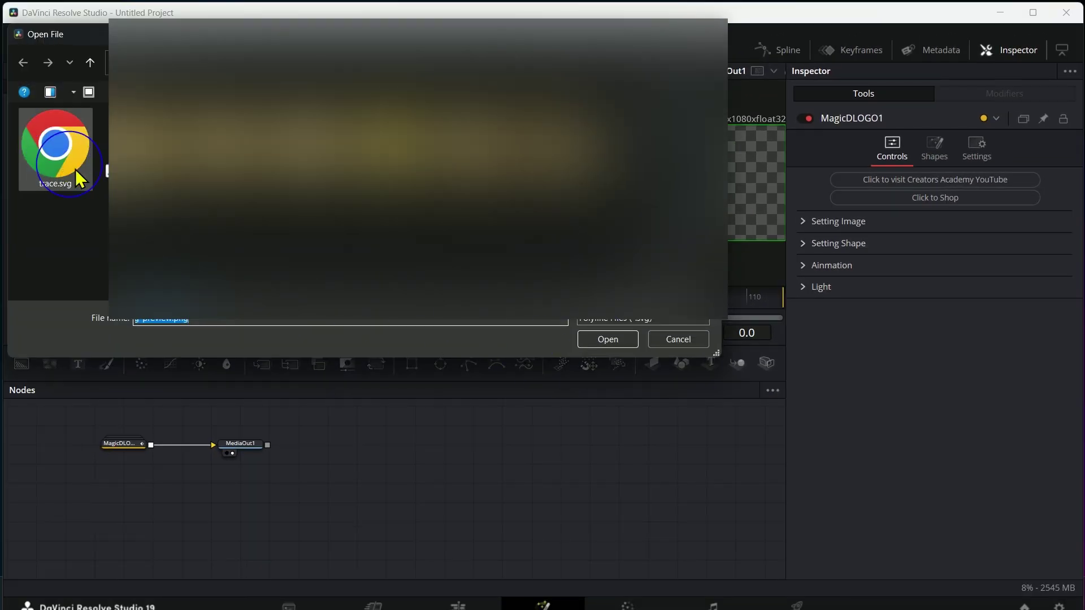
pyautogui.click(84, 187)
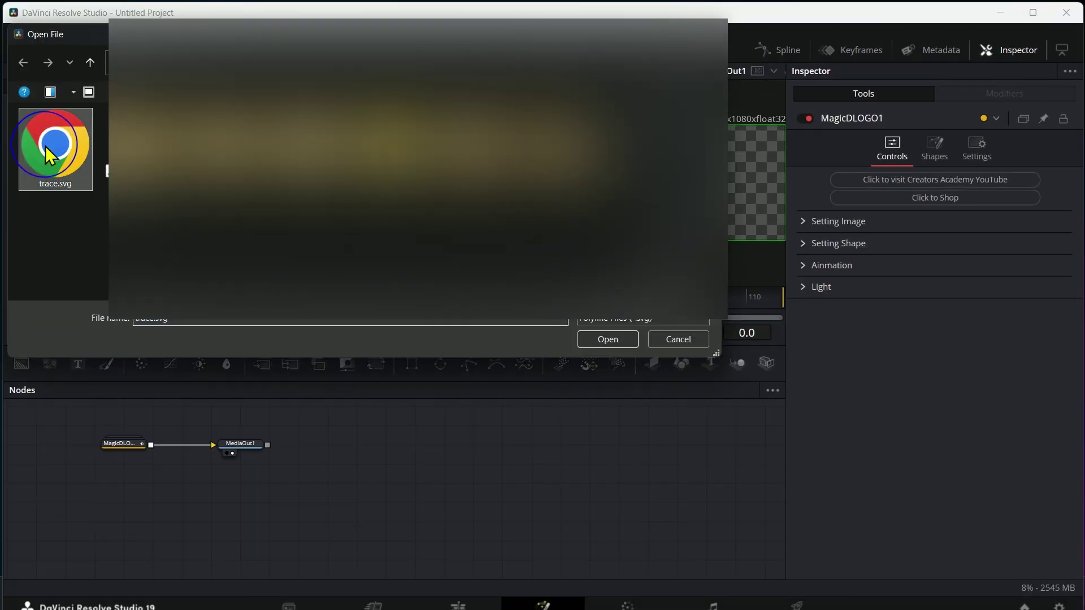
pyautogui.click(605, 339)
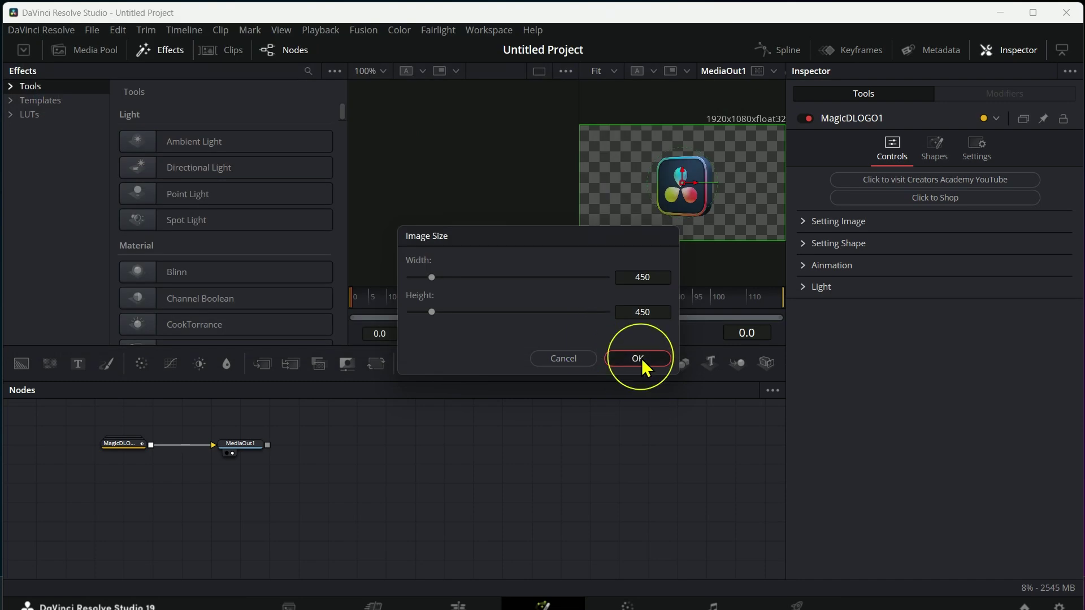
pyautogui.click(641, 362)
# Open the imported trace group, view path1 in a single viewer, and select all of its polyline points.
pyautogui.moveTo(525, 506)
pyautogui.mouseDown()
pyautogui.moveTo(517, 464)
pyautogui.moveTo(486, 471)
pyautogui.mouseUp()
pyautogui.scroll(3, 517, 447)
pyautogui.doubleClick(486, 471)
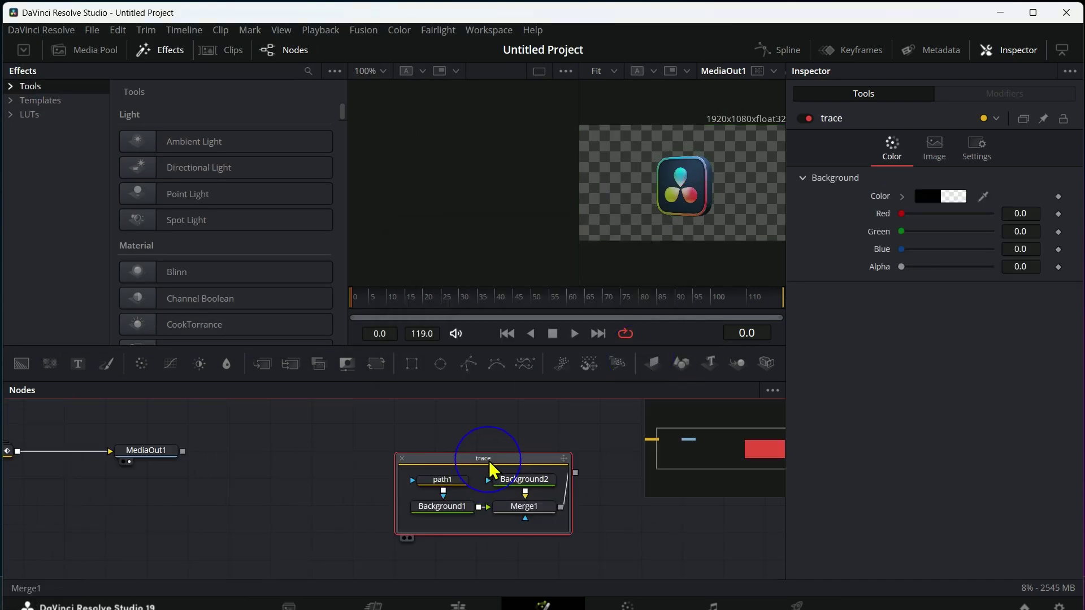
pyautogui.click(436, 489)
pyautogui.click(757, 72)
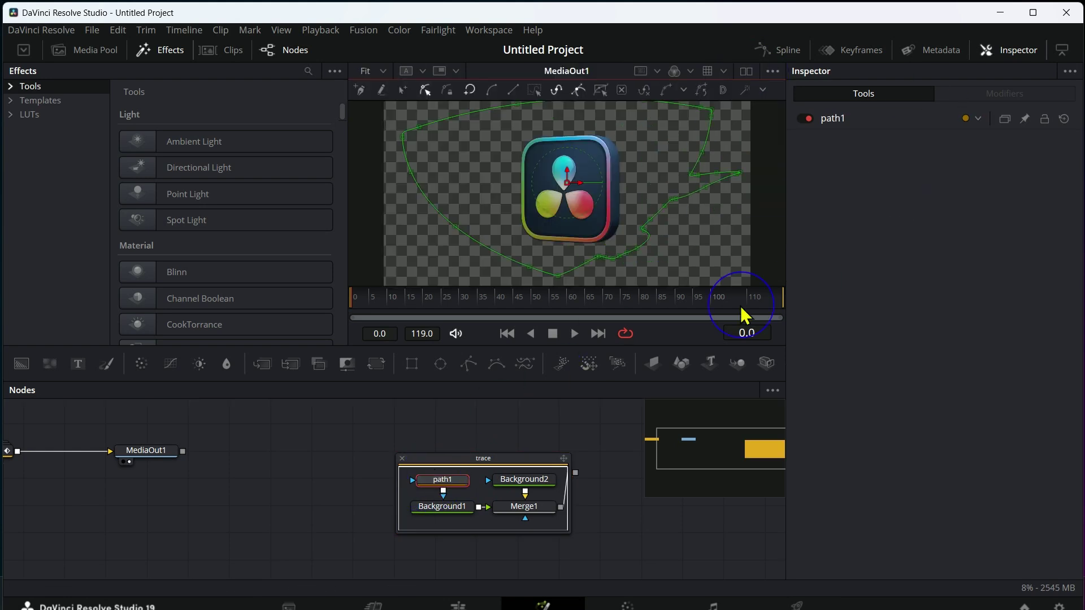
pyautogui.scroll(-2, 609, 225)
pyautogui.moveTo(710, 127); pyautogui.dragTo(456, 263)
# Export the path1 polyline as a Shape file with Bezier points and absolute values, and return to the Edit page.
pyautogui.rightClick(633, 228)
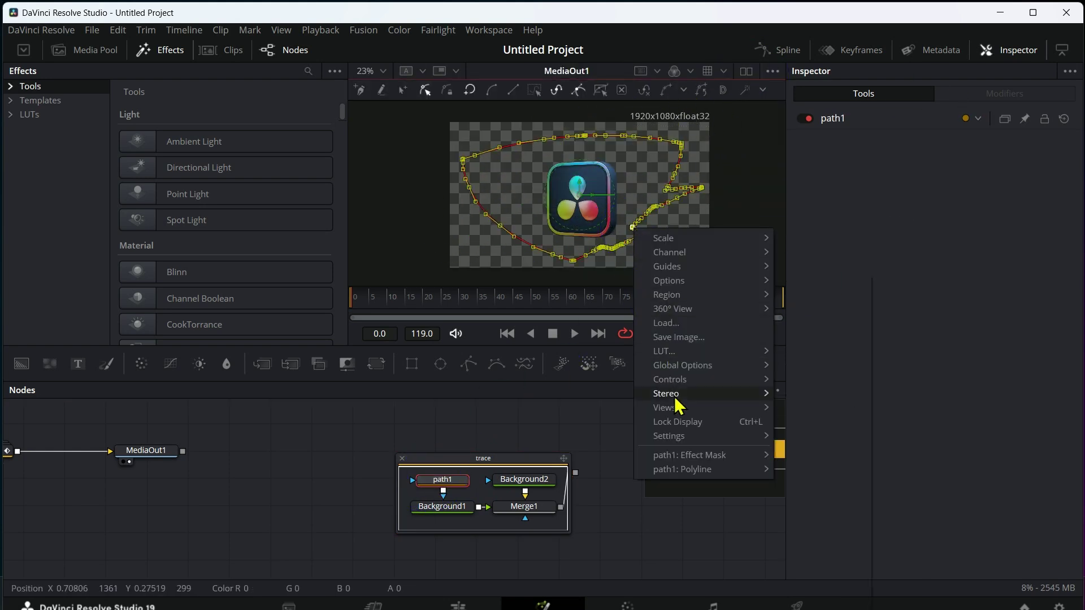
pyautogui.moveTo(726, 469)
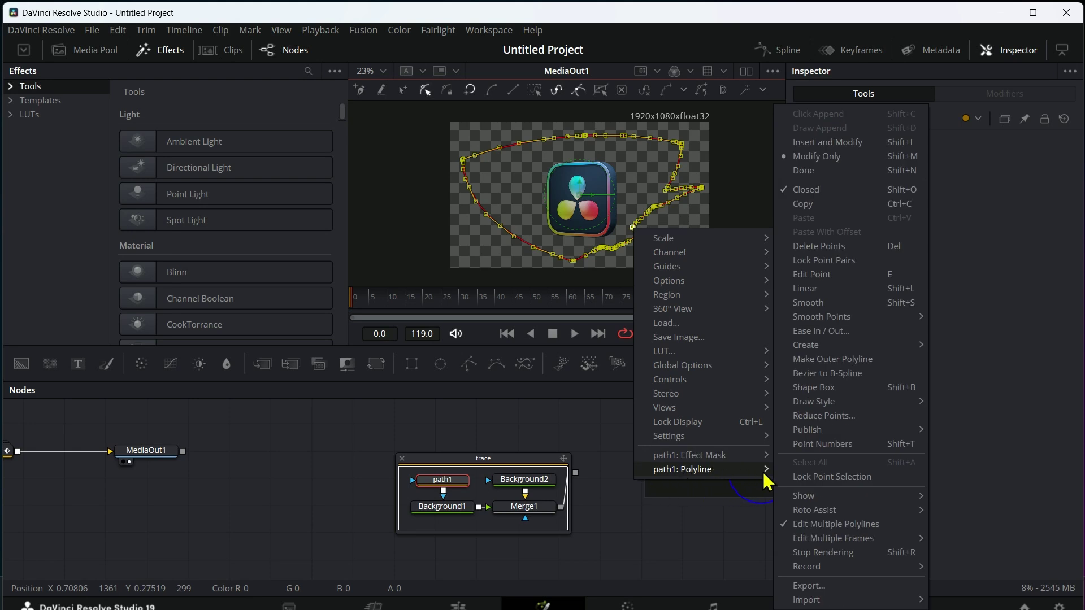
pyautogui.click(808, 587)
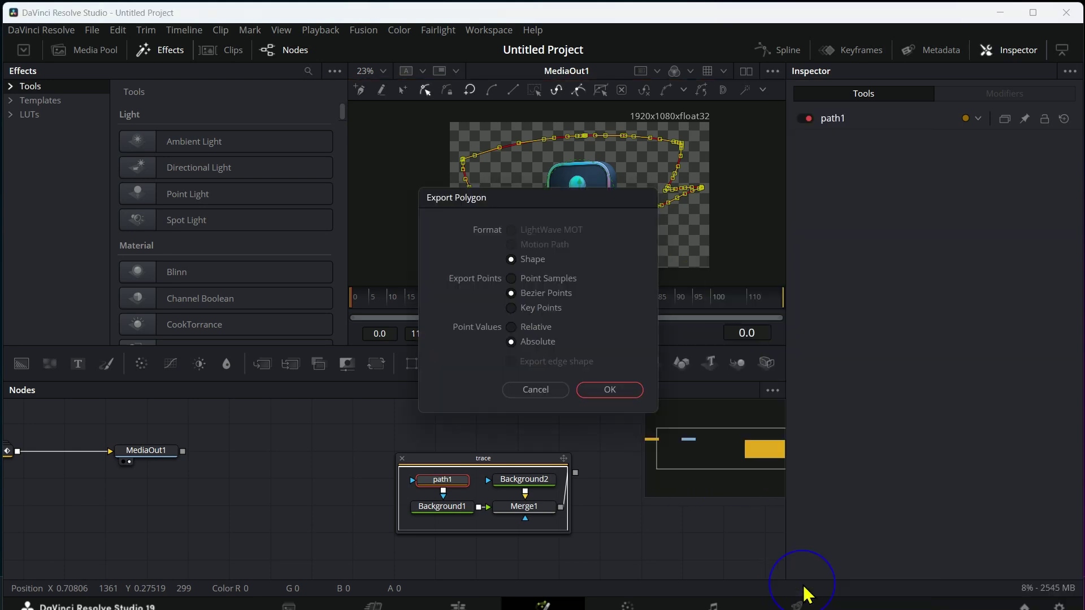
pyautogui.click(624, 394)
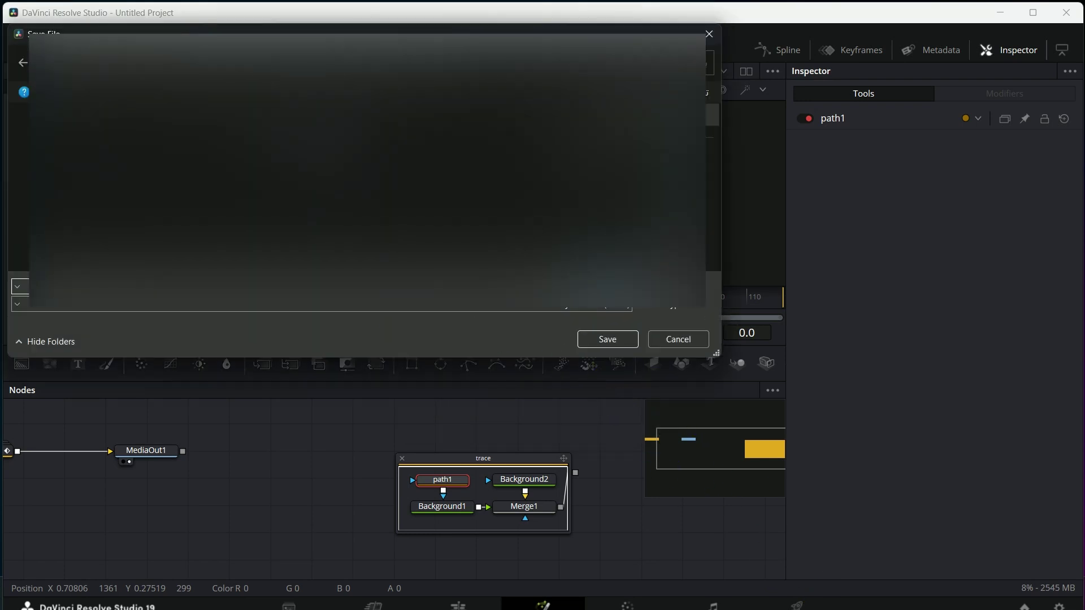
pyautogui.click(667, 160)
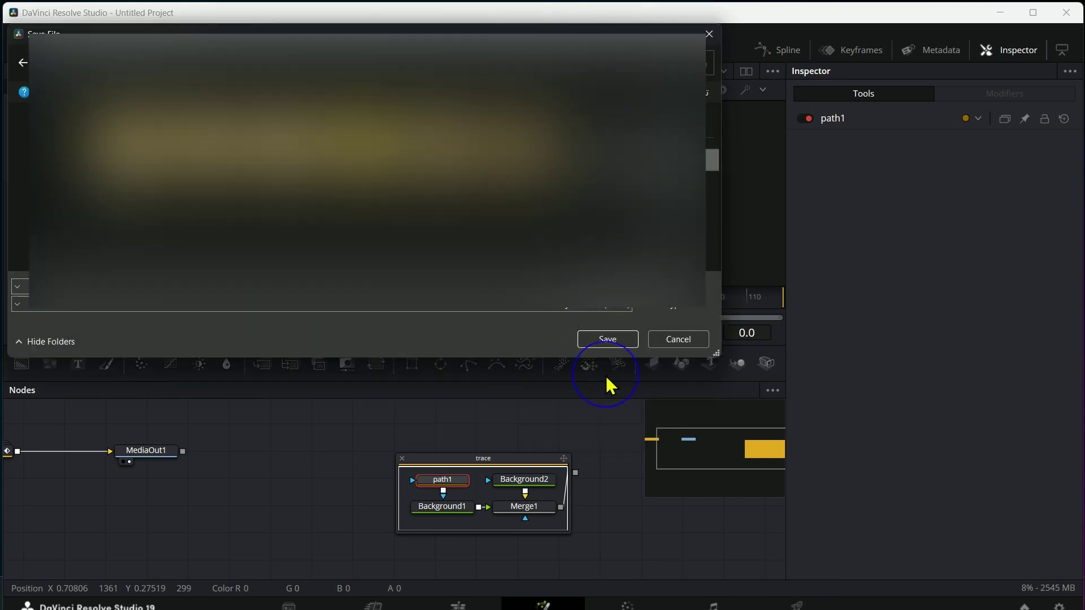
pyautogui.click(608, 341)
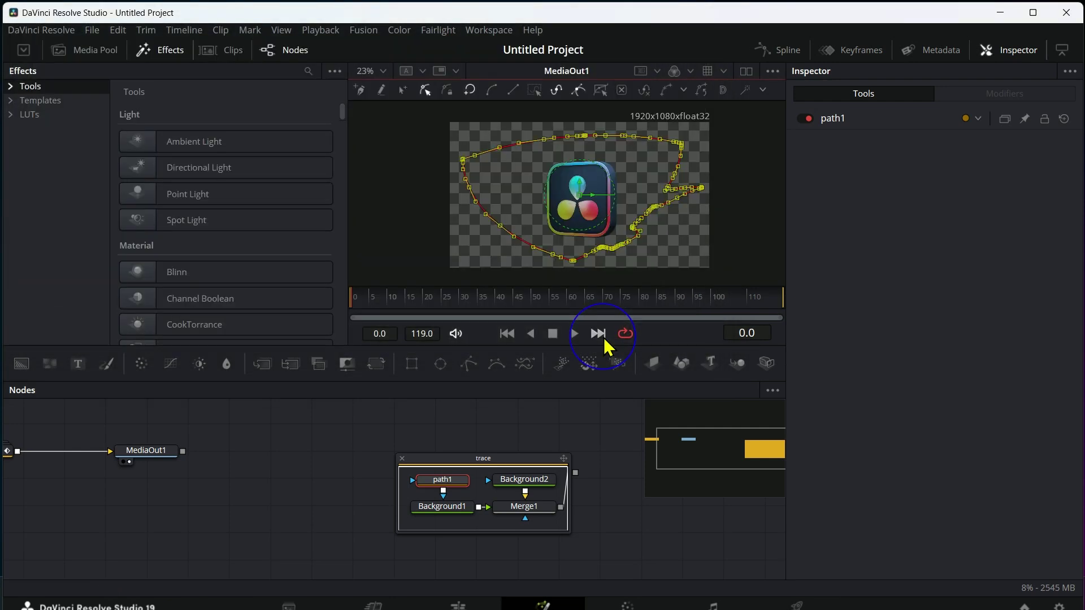
pyautogui.click(457, 606)
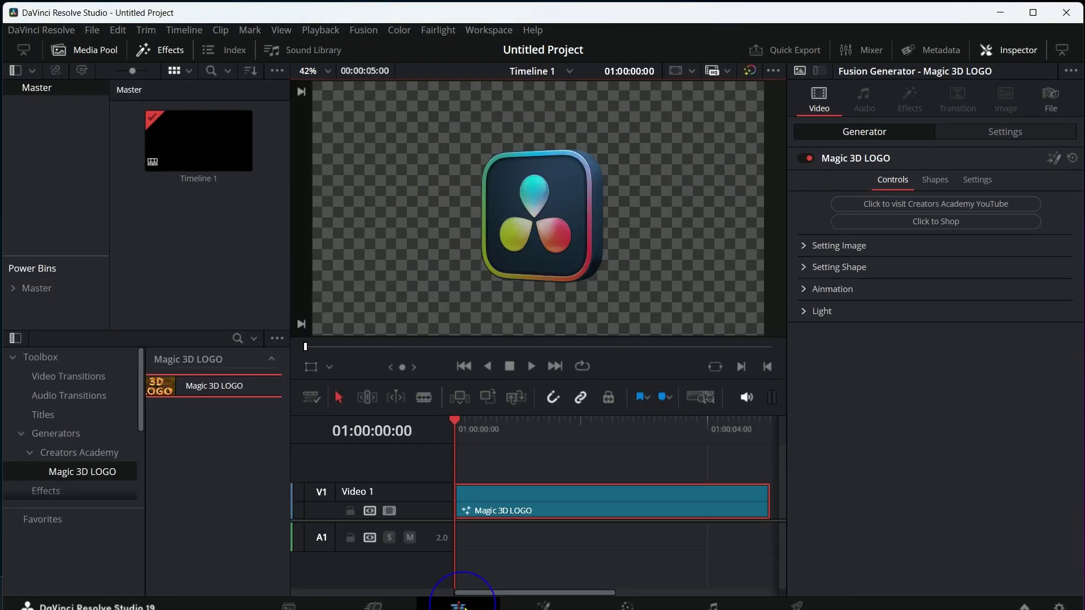
# Enable the Fusion Overlay in the timeline viewer for the Magic 3D LOGO clip.
pyautogui.click(551, 492)
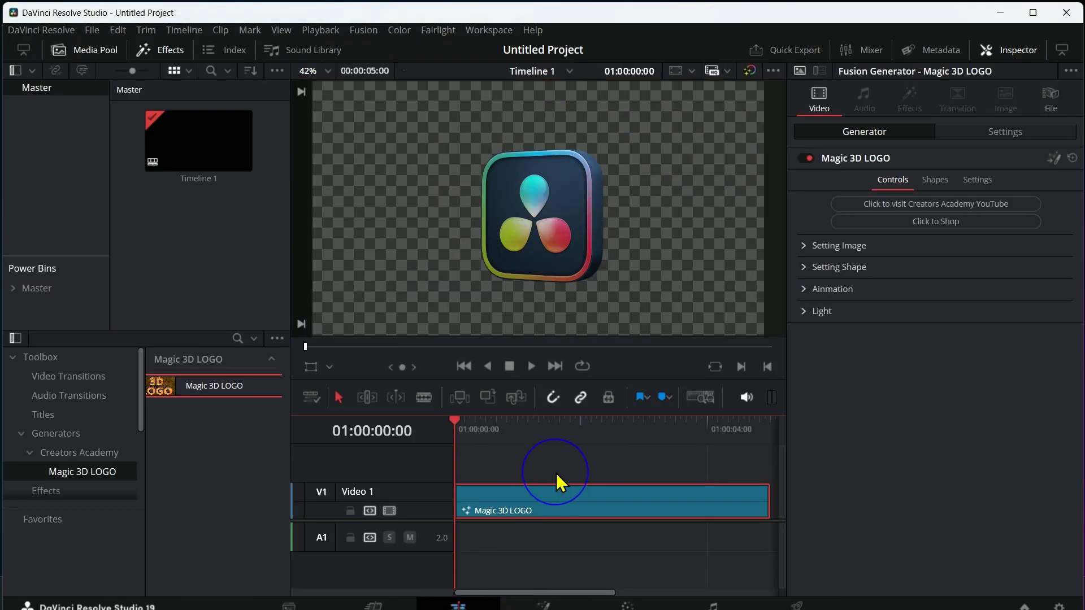
pyautogui.click(330, 366)
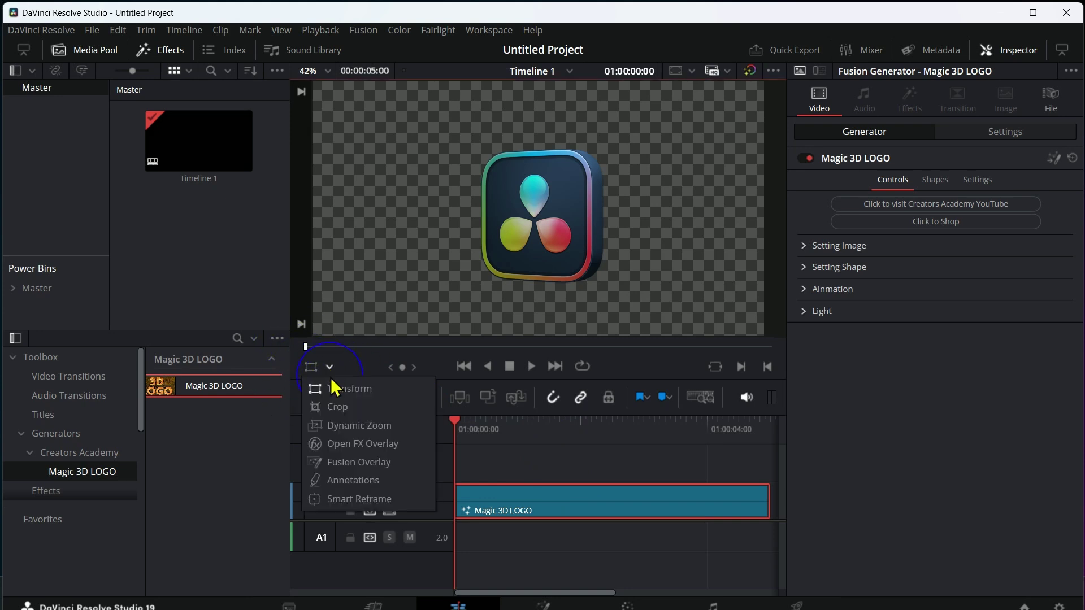
pyautogui.click(353, 466)
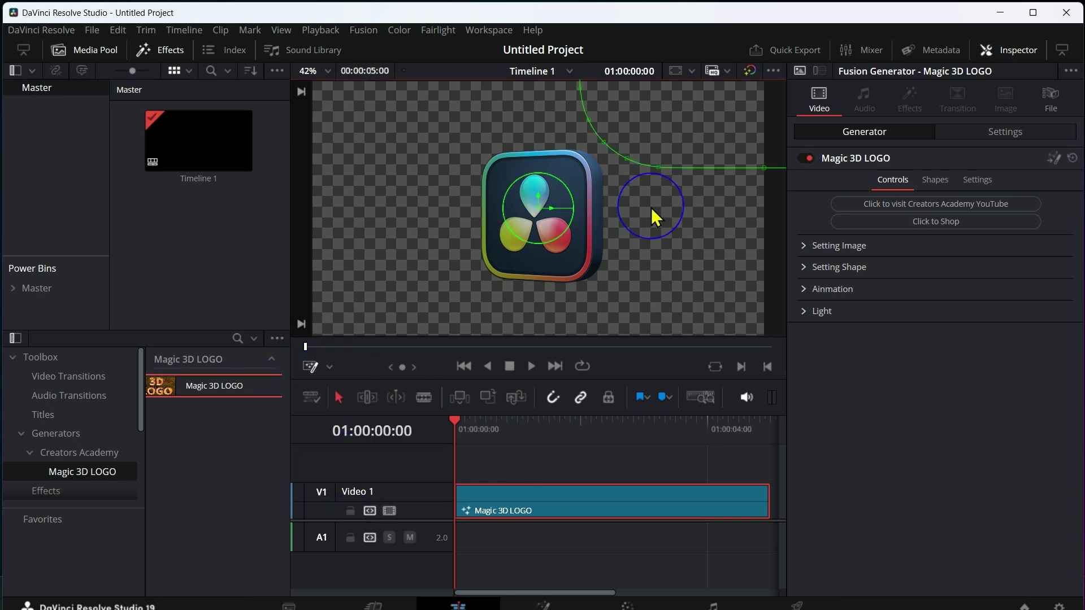
# Import the polyline file path1.dfsh into Shape 01 of the Magic 3D LOGO generator.
pyautogui.rightClick(626, 207)
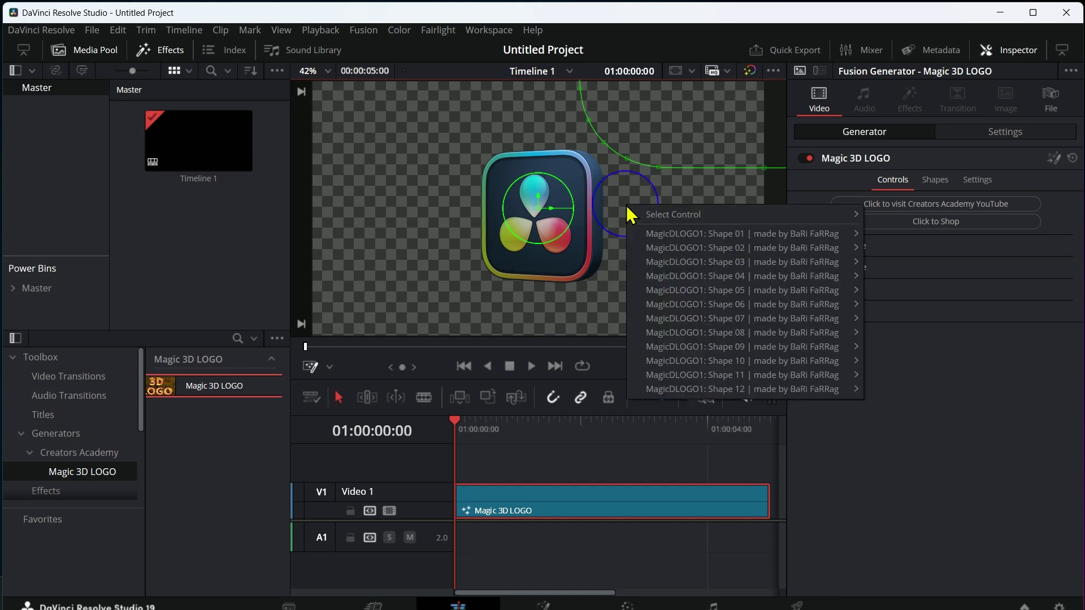
pyautogui.moveTo(716, 236)
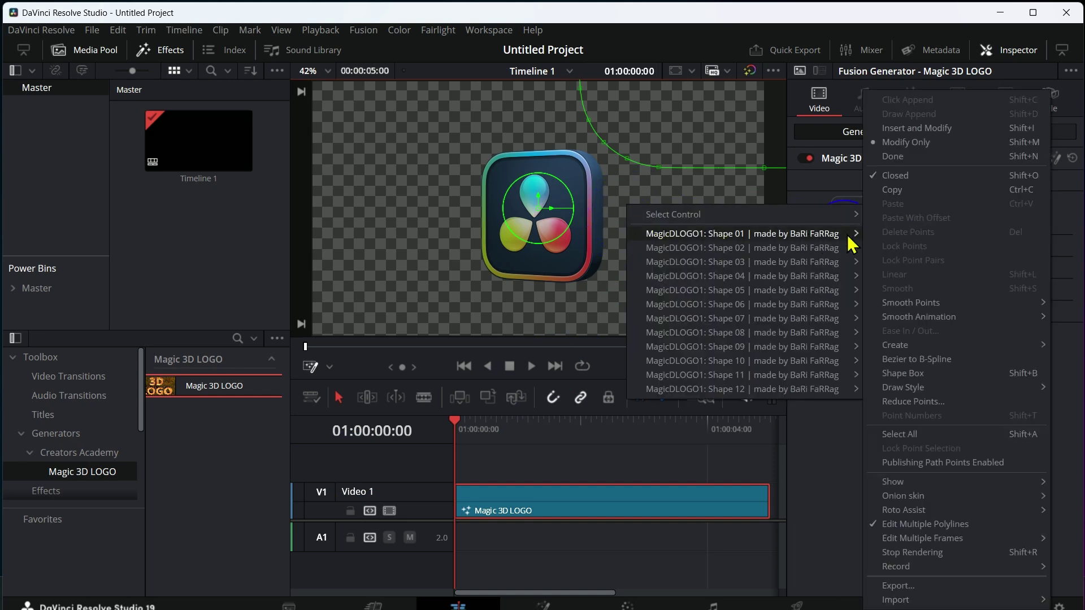
pyautogui.moveTo(967, 605)
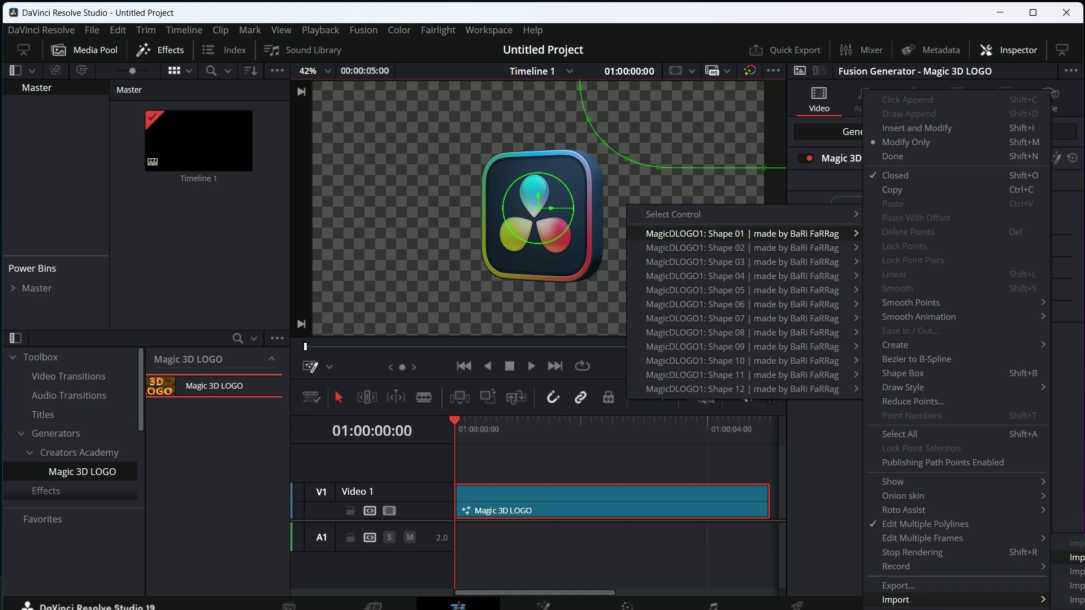
pyautogui.click(1077, 558)
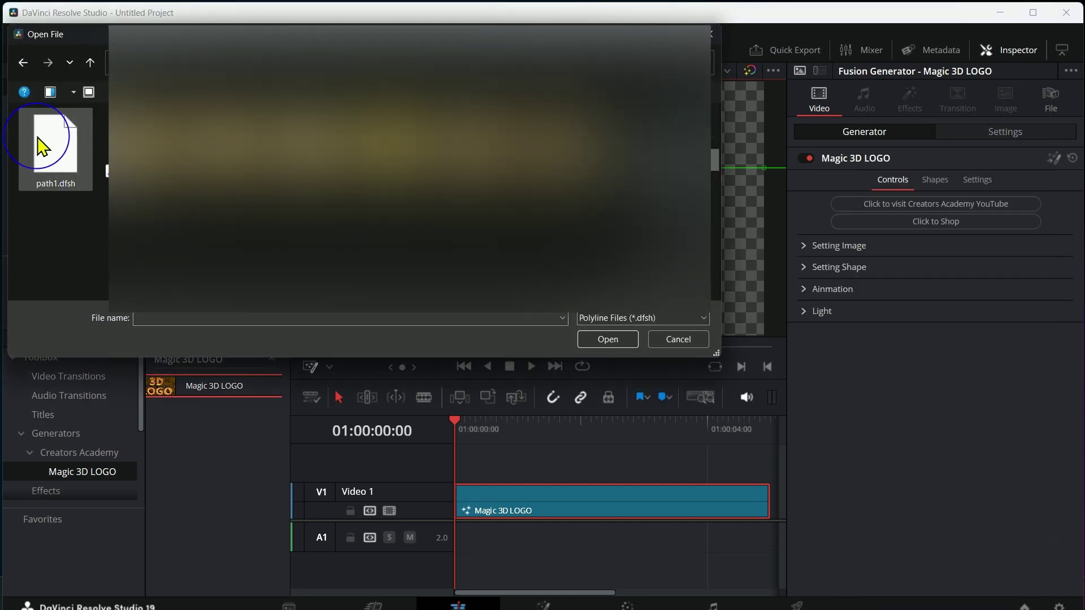
pyautogui.click(54, 164)
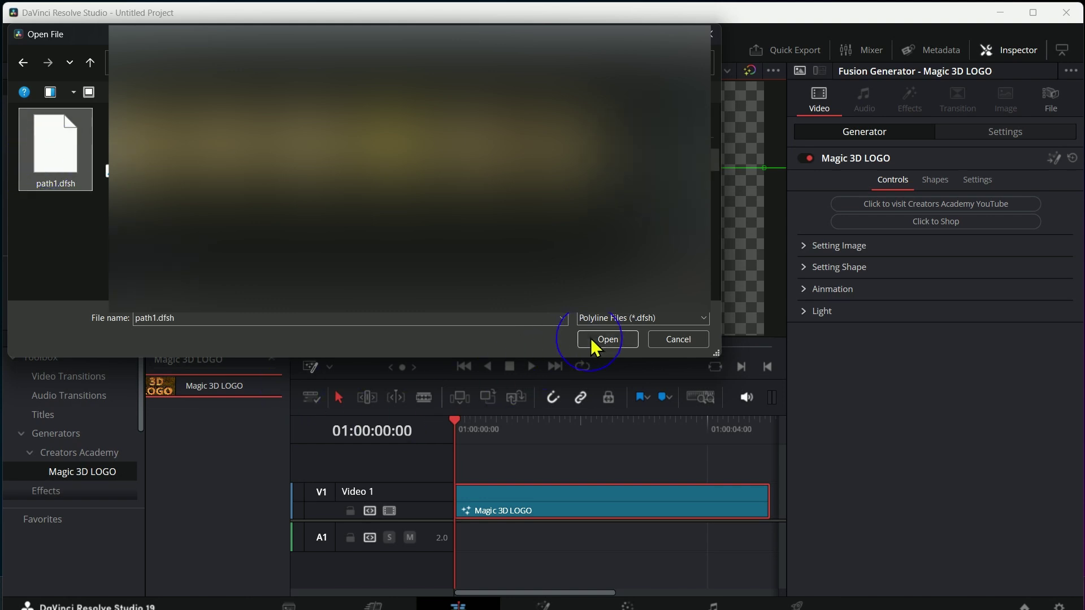
pyautogui.click(607, 339)
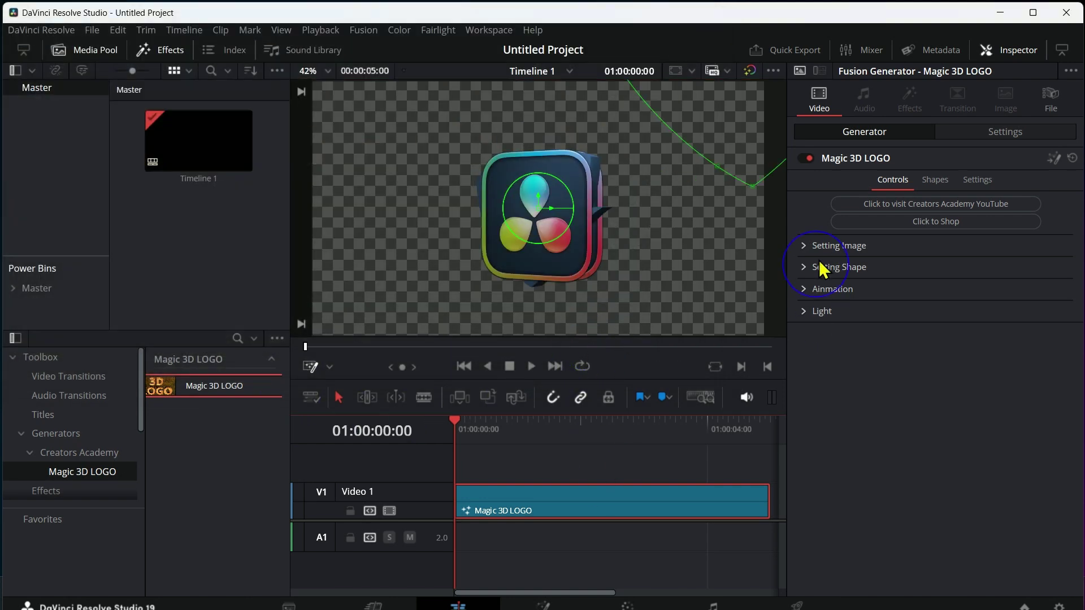
# Replace the generator's image with the bull logo image file.
pyautogui.click(802, 245)
pyautogui.click(928, 299)
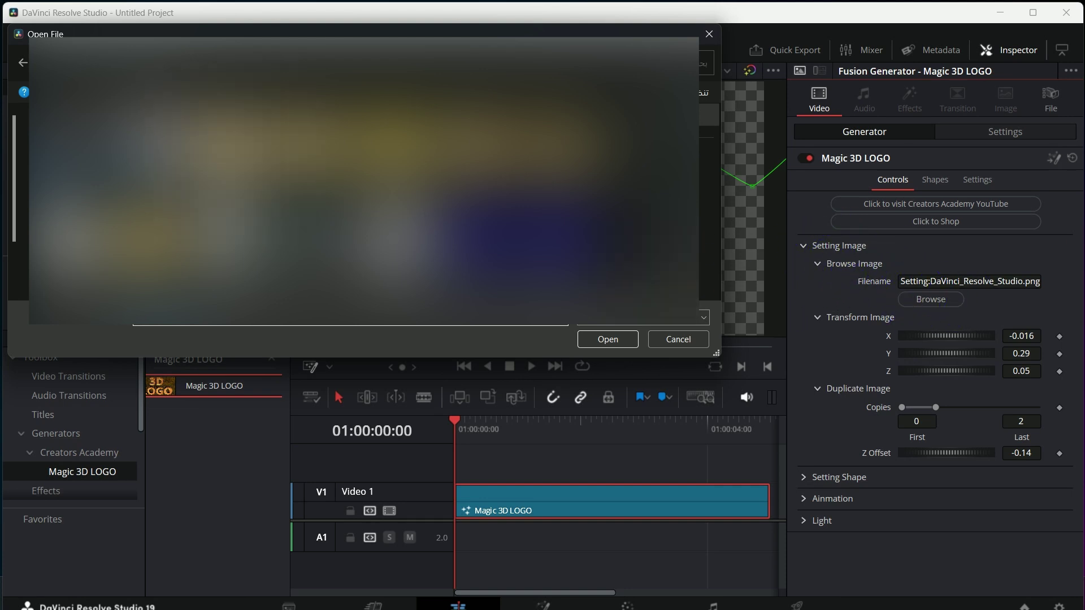
pyautogui.doubleClick(67, 160)
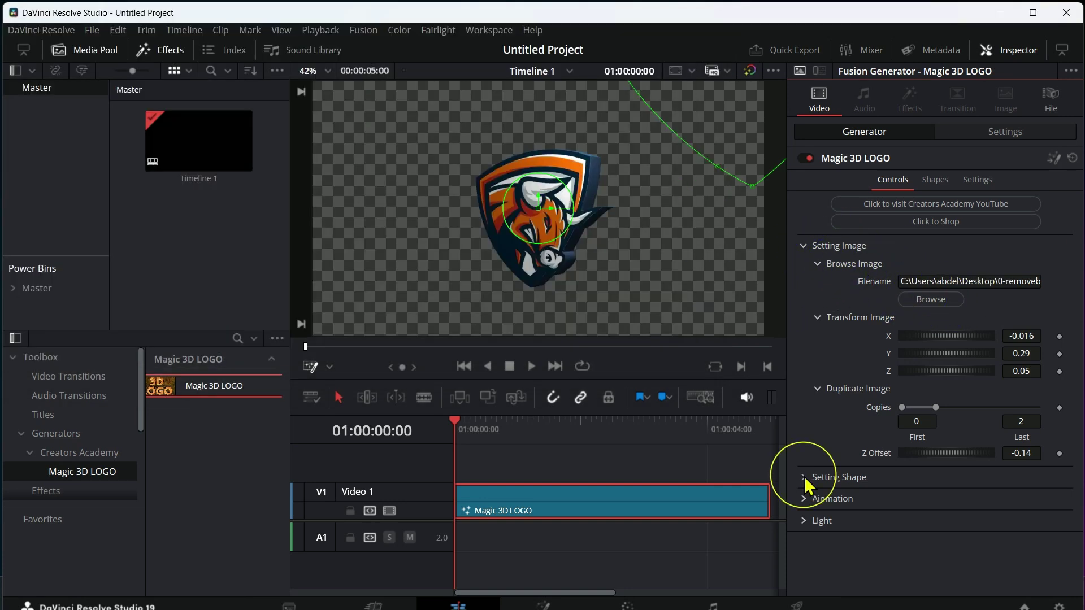
# Set the extruded shape's colour to the orange sampled from the bull logo in the viewer.
pyautogui.click(803, 477)
pyautogui.scroll(-6, 853, 438)
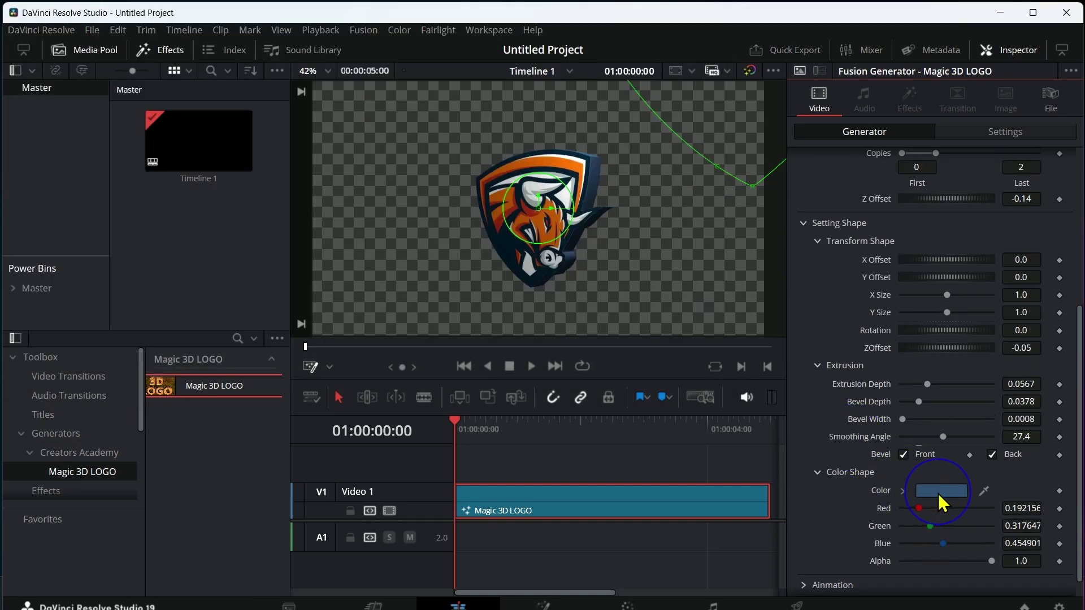
pyautogui.click(939, 492)
pyautogui.moveTo(595, 179); pyautogui.dragTo(315, 236)
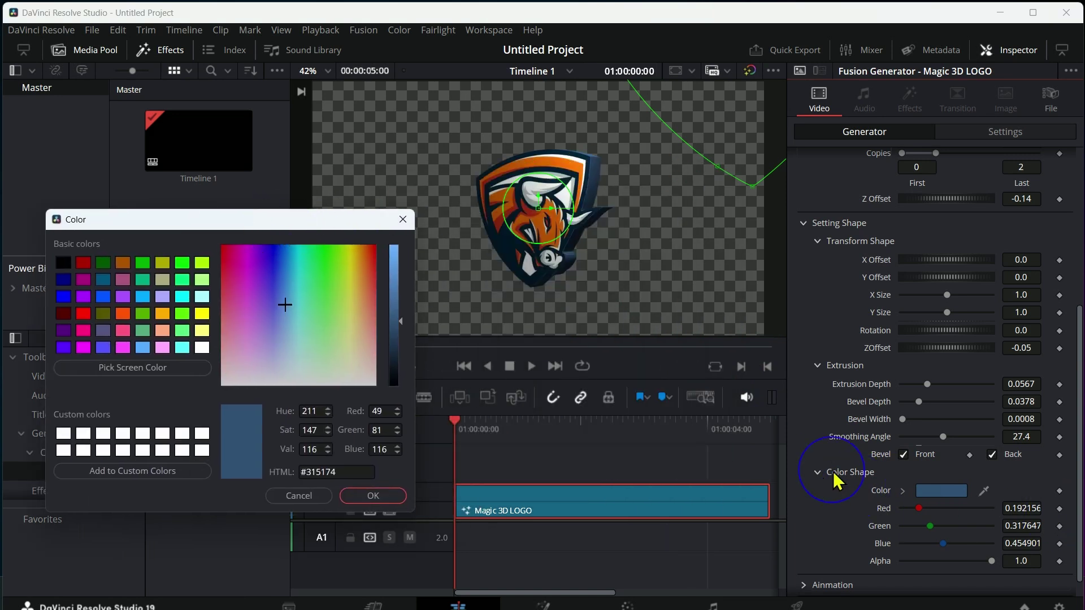
pyautogui.click(159, 378)
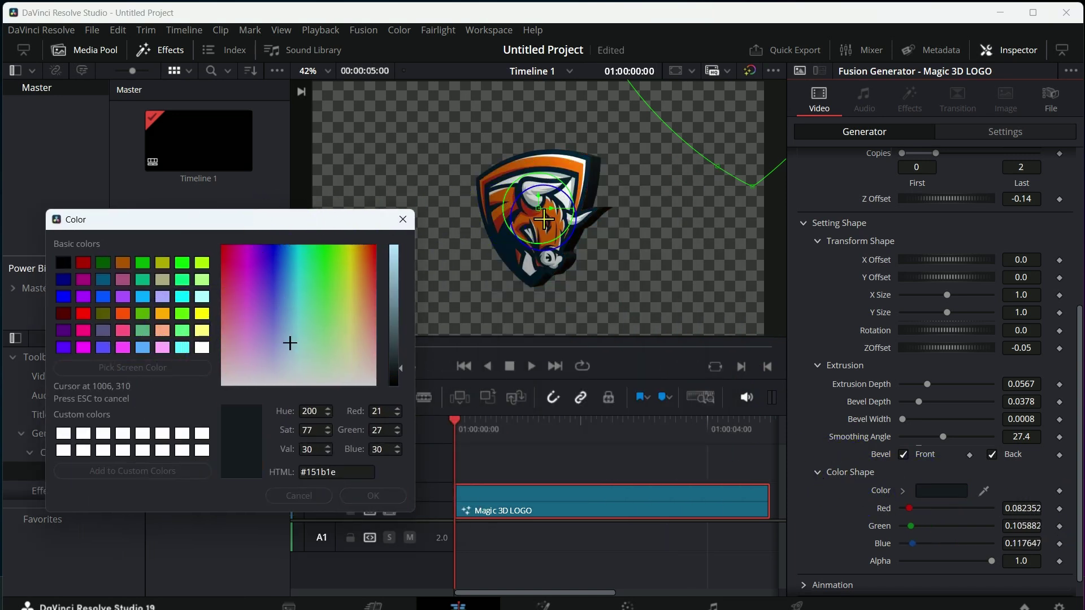
pyautogui.click(538, 218)
pyautogui.click(371, 496)
# Rotate the logo in the animation settings to X -7.8, Y 28.8 and Z -13.0.
pyautogui.scroll(-1, 898, 482)
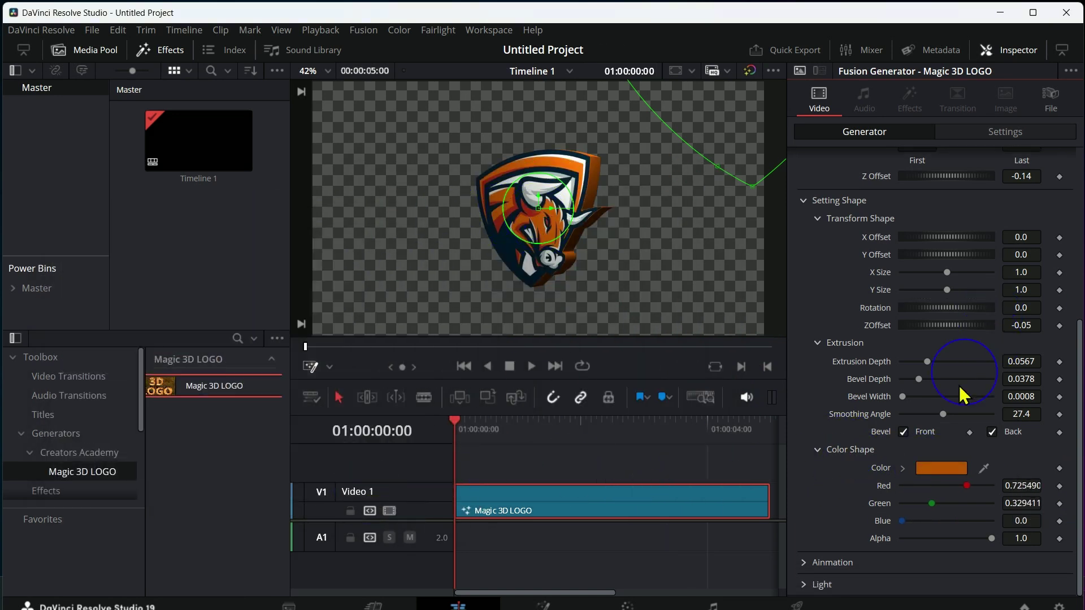
pyautogui.click(807, 561)
pyautogui.scroll(-5, 938, 545)
pyautogui.moveTo(936, 537); pyautogui.dragTo(960, 523)
pyautogui.moveTo(965, 561); pyautogui.dragTo(958, 560)
pyautogui.moveTo(949, 543); pyautogui.dragTo(992, 544)
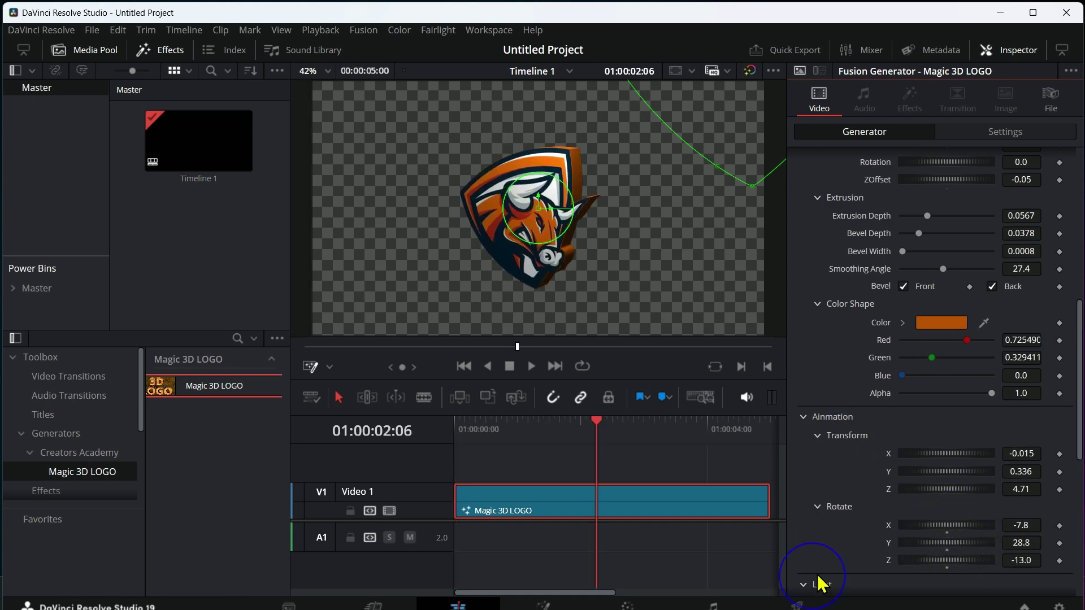
# Lower the light intensity to 0.126, toggle the lighting off and on, and position the spotlight at X 0.361, Y 0.896, Z 1.28.
pyautogui.scroll(-5, 848, 536)
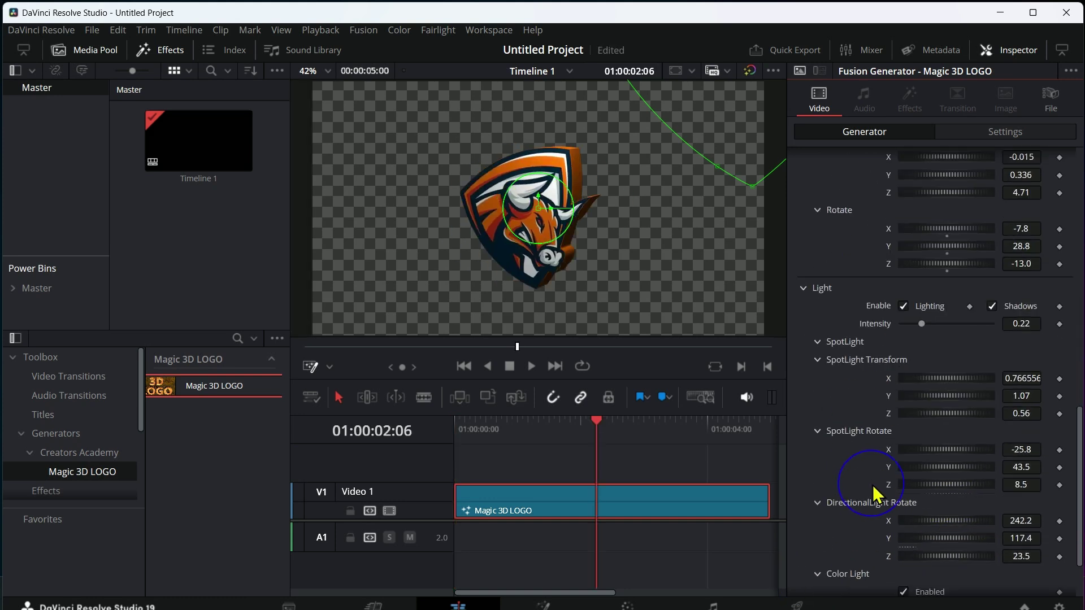
pyautogui.moveTo(968, 378); pyautogui.dragTo(924, 393)
pyautogui.moveTo(922, 324)
pyautogui.mouseDown()
pyautogui.moveTo(1002, 326)
pyautogui.moveTo(915, 324)
pyautogui.mouseUp()
pyautogui.click(903, 306)
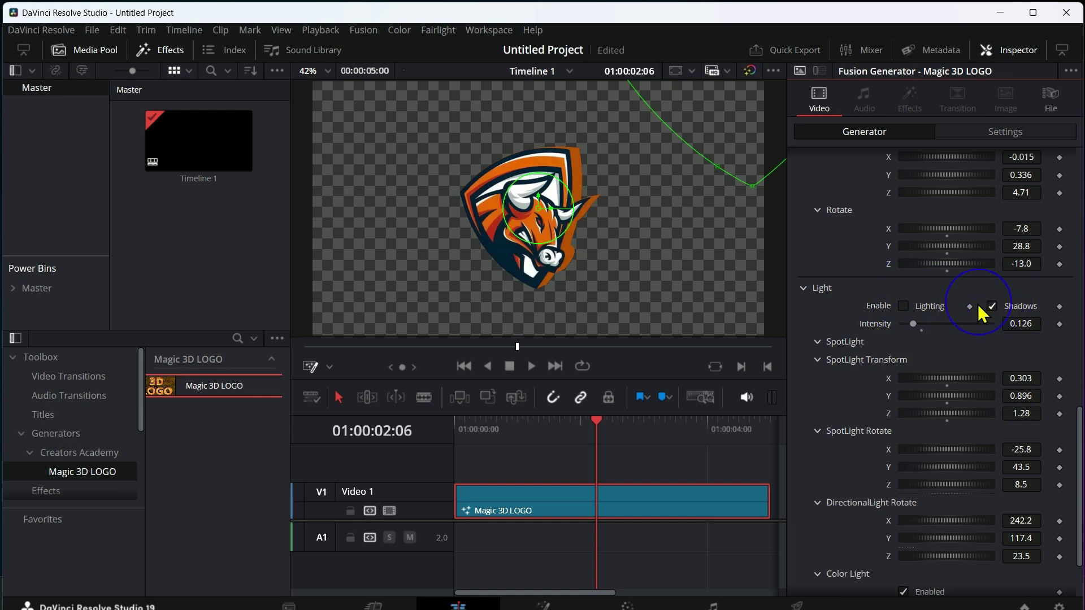
pyautogui.click(903, 305)
pyautogui.moveTo(958, 389); pyautogui.dragTo(935, 378)
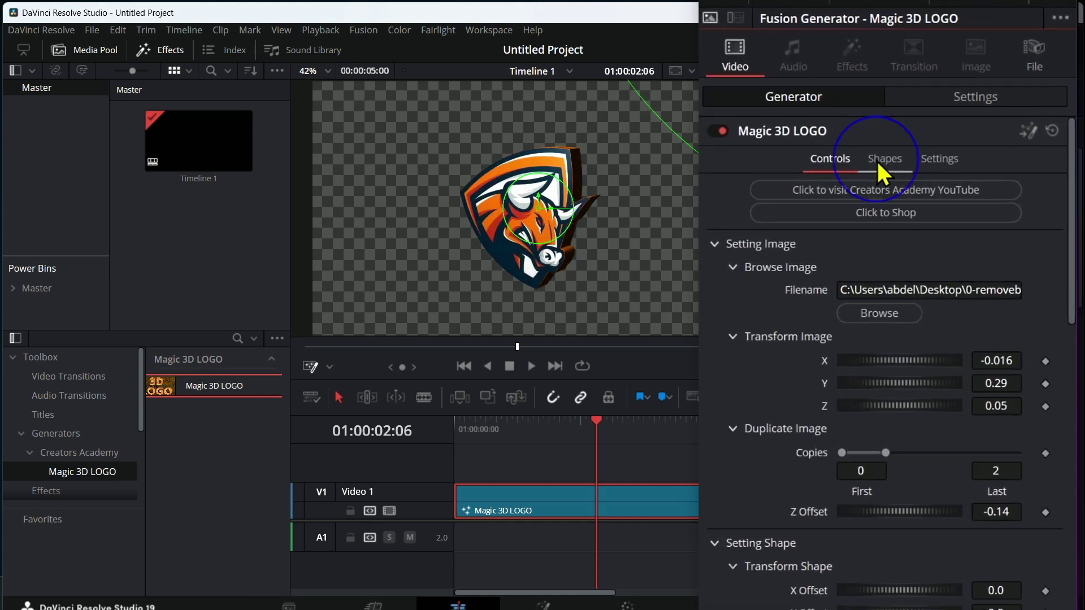
# Try adjusting Shape 01's border width, 3D Z offset and size, and reset its parameters to their defaults.
pyautogui.click(876, 159)
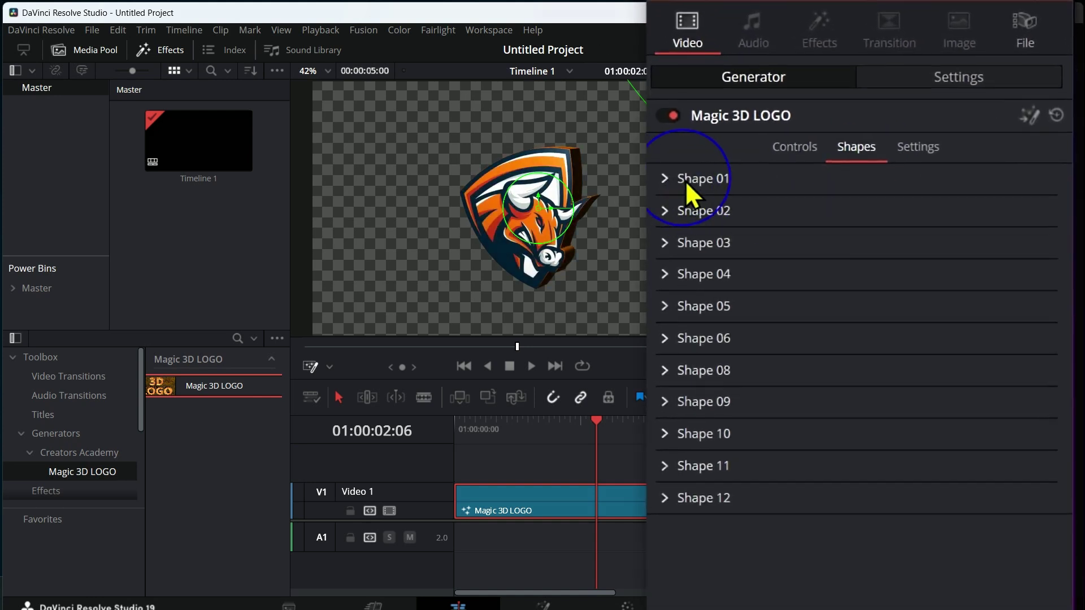
pyautogui.click(669, 178)
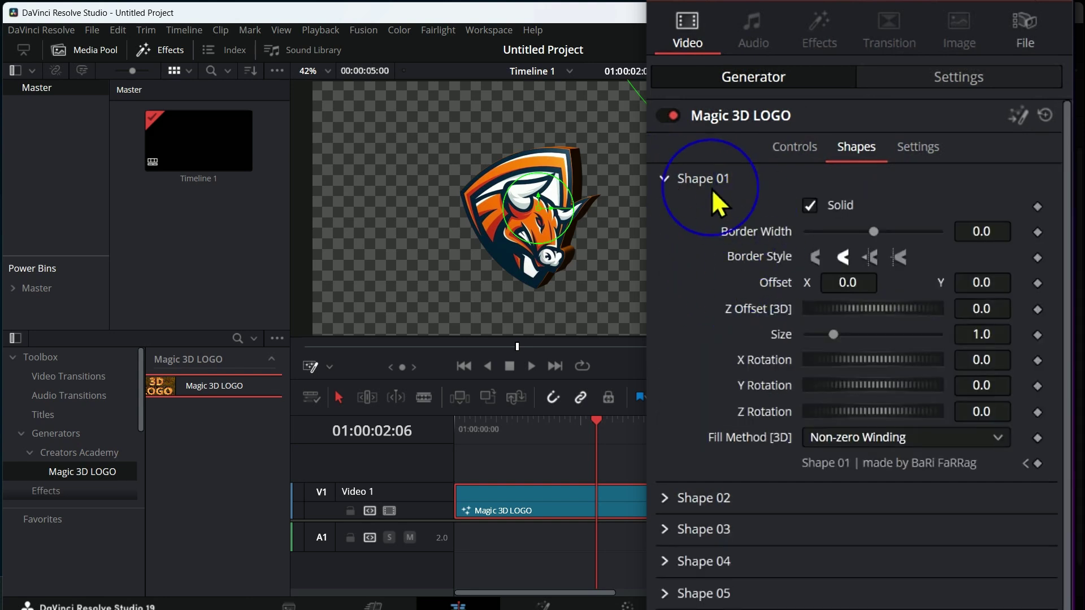
pyautogui.moveTo(873, 232)
pyautogui.mouseDown()
pyautogui.moveTo(913, 238)
pyautogui.moveTo(866, 241)
pyautogui.moveTo(895, 243)
pyautogui.moveTo(880, 250)
pyautogui.mouseUp()
pyautogui.moveTo(847, 306)
pyautogui.mouseDown()
pyautogui.moveTo(884, 304)
pyautogui.moveTo(867, 306)
pyautogui.mouseUp()
pyautogui.moveTo(838, 334); pyautogui.dragTo(870, 355)
pyautogui.doubleClick(782, 335)
pyautogui.doubleClick(774, 309)
pyautogui.doubleClick(756, 232)
pyautogui.doubleClick(764, 360)
pyautogui.scroll(-4, 658, 477)
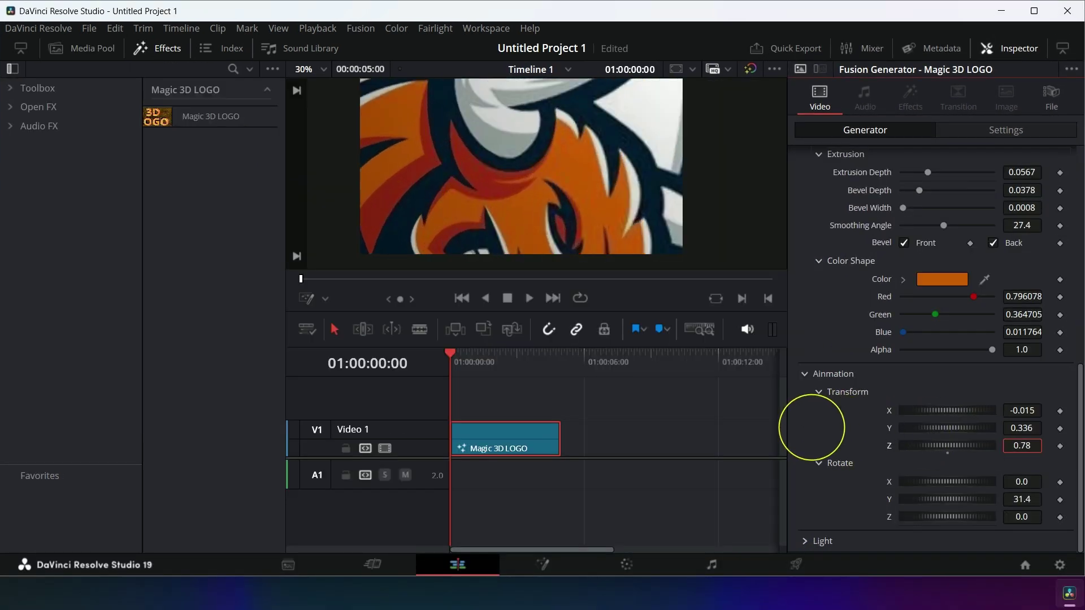
# Animate the logo's Z transform to 3.71 at 01:00:04:06 and about -0.26 at the clip's end, and play the animation from the start.
pyautogui.moveTo(811, 427); pyautogui.dragTo(758, 426)
pyautogui.moveTo(453, 355); pyautogui.dragTo(518, 359)
pyautogui.moveTo(945, 445); pyautogui.dragTo(968, 445)
pyautogui.moveTo(518, 357); pyautogui.dragTo(546, 380)
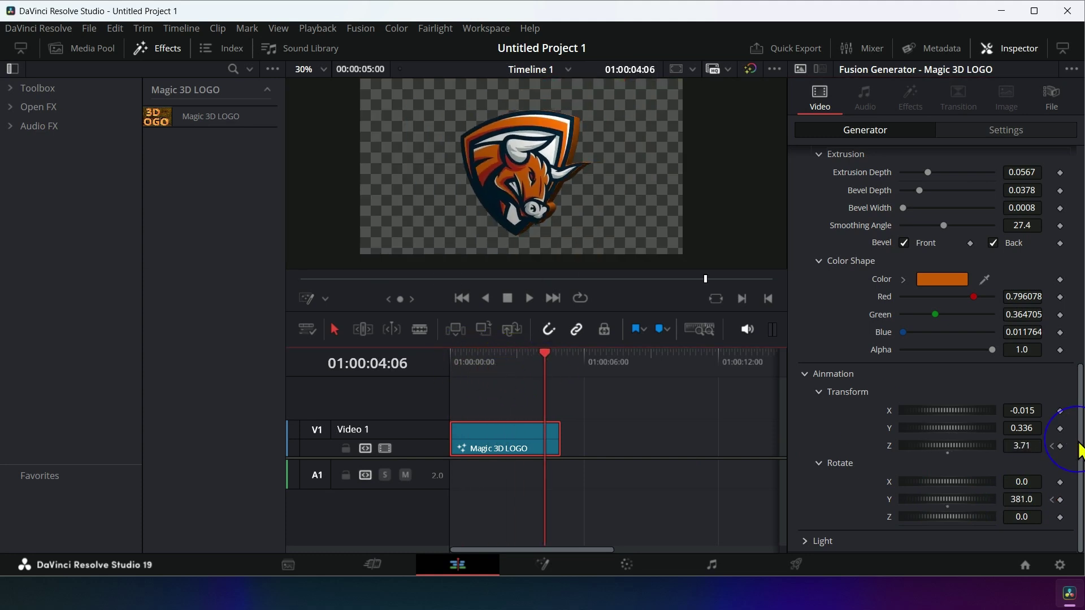
pyautogui.click(560, 361)
pyautogui.moveTo(951, 446)
pyautogui.mouseDown()
pyautogui.moveTo(916, 445)
pyautogui.moveTo(938, 457)
pyautogui.moveTo(930, 449)
pyautogui.mouseUp()
pyautogui.click(458, 361)
pyautogui.click(529, 304)
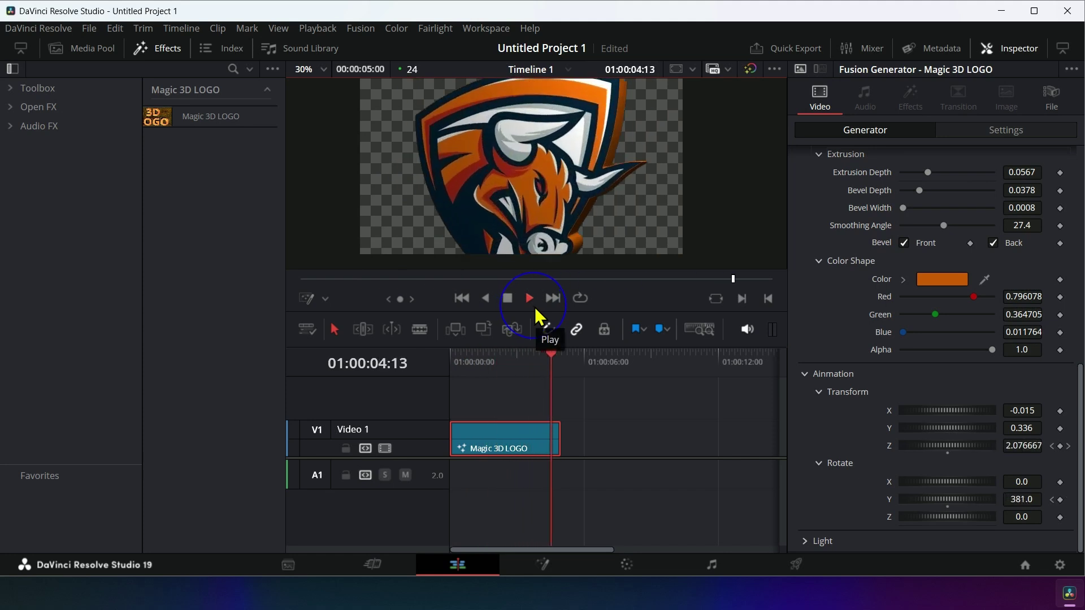
# Open the clip in Fusion and show the Spline editor for the MagicDLOGO1 node.
pyautogui.click(544, 559)
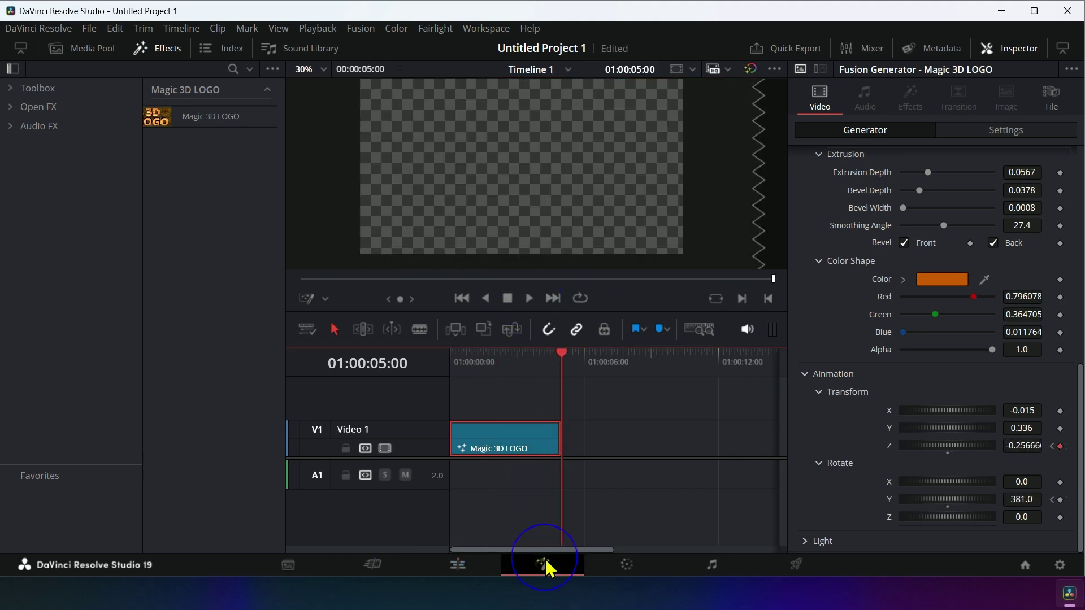
pyautogui.click(181, 436)
pyautogui.click(778, 50)
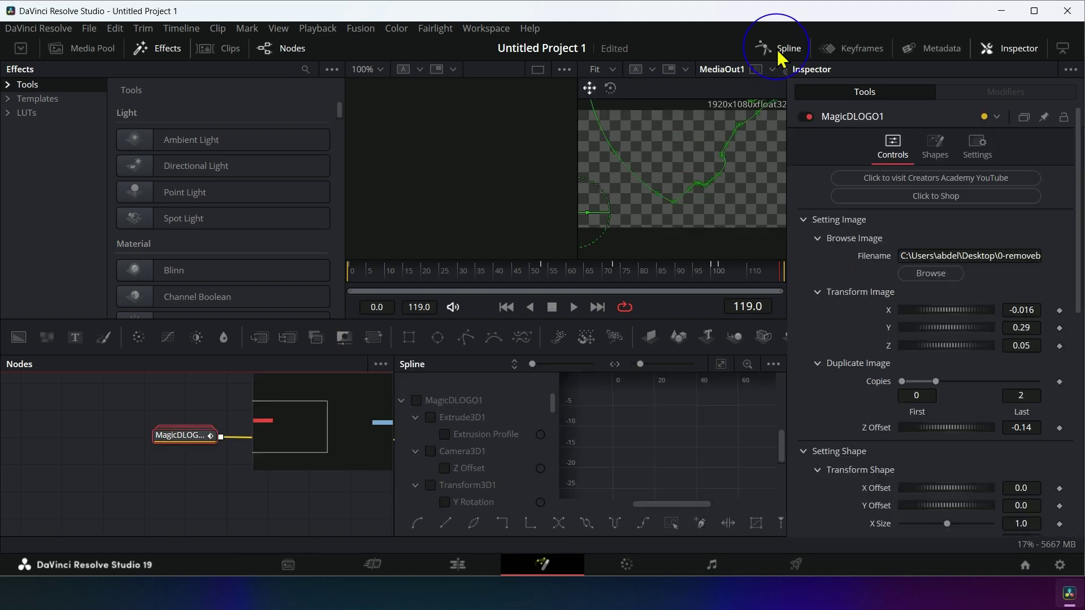
# Display the Camera3D1 Z Offset, Transform3D1 Y Rotation and sPolygon1 Polyline curves in the Spline editor.
pyautogui.click(417, 427)
pyautogui.click(431, 451)
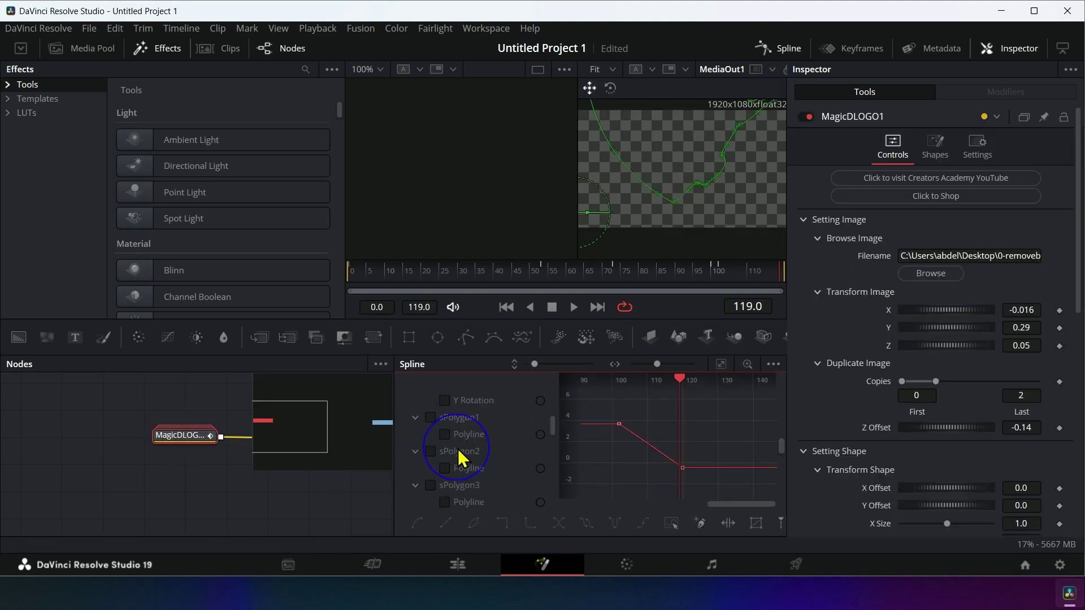
pyautogui.click(433, 436)
pyautogui.scroll(-1, 468, 452)
pyautogui.click(433, 417)
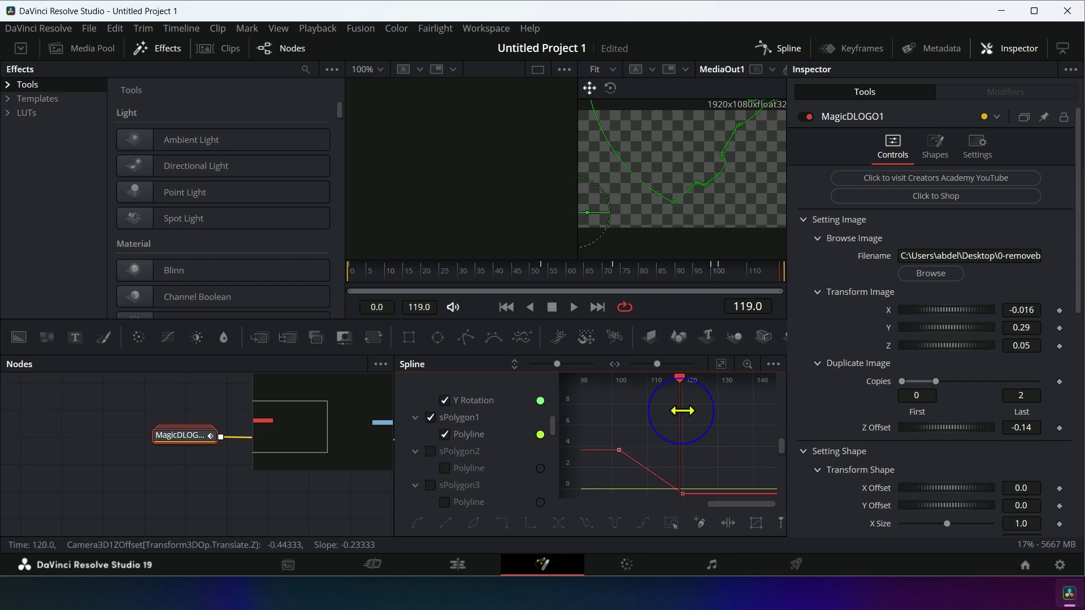